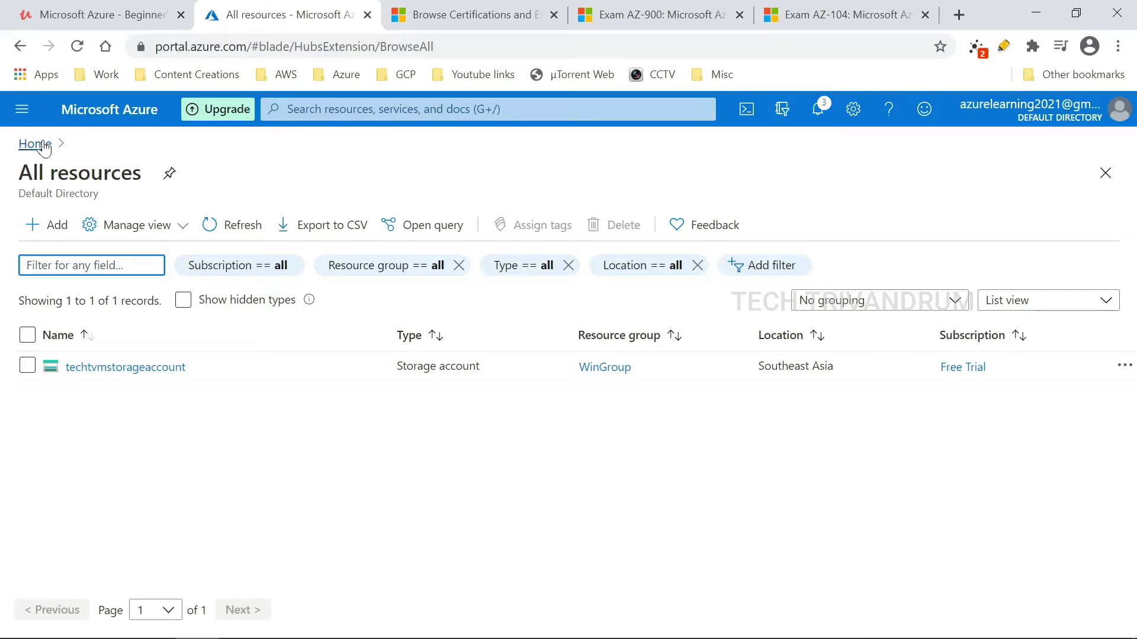
click(22, 109)
scroll(62, 401, down, 2)
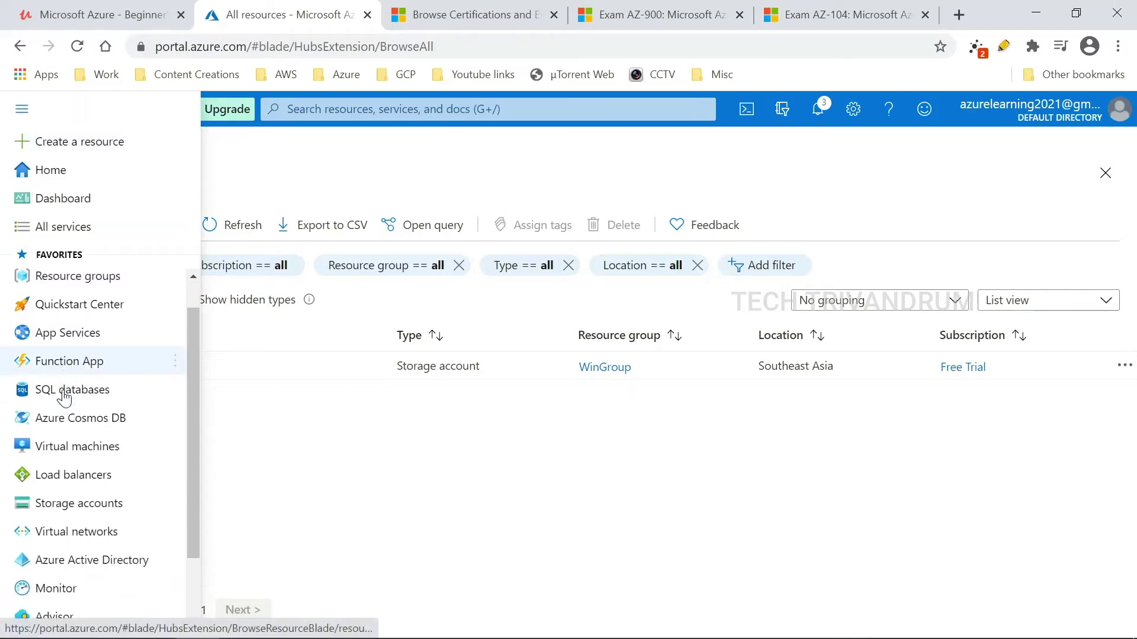
mouse_move(68, 379)
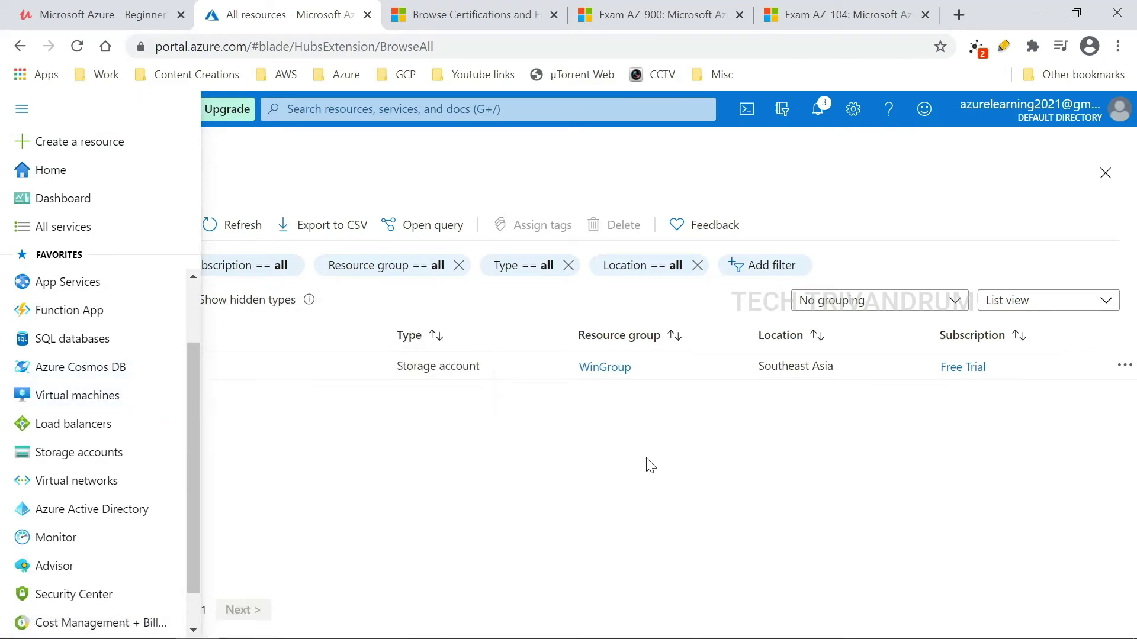
Find Azure Cosmos DB among the free services and start creating an account for it.
click(577, 109)
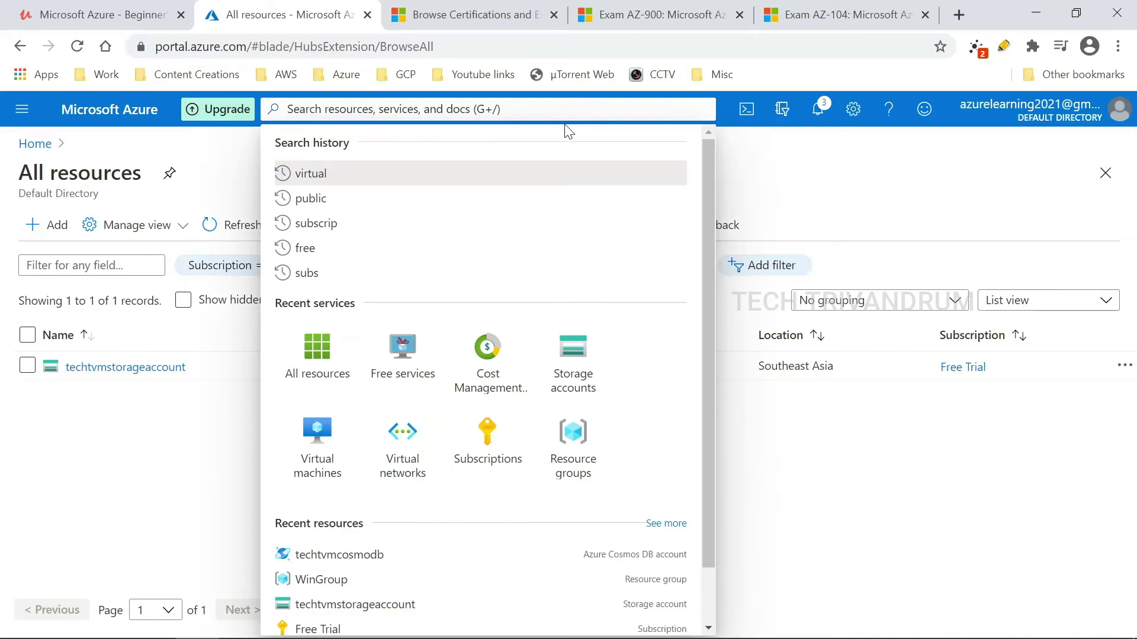
click(404, 367)
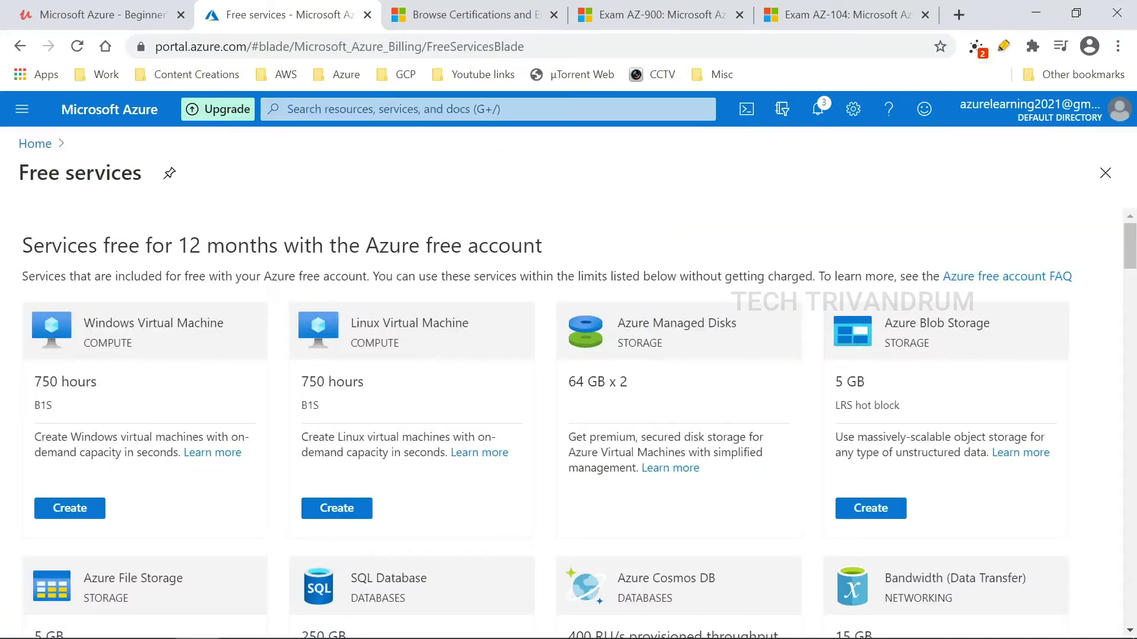
scroll(571, 297, down, 3)
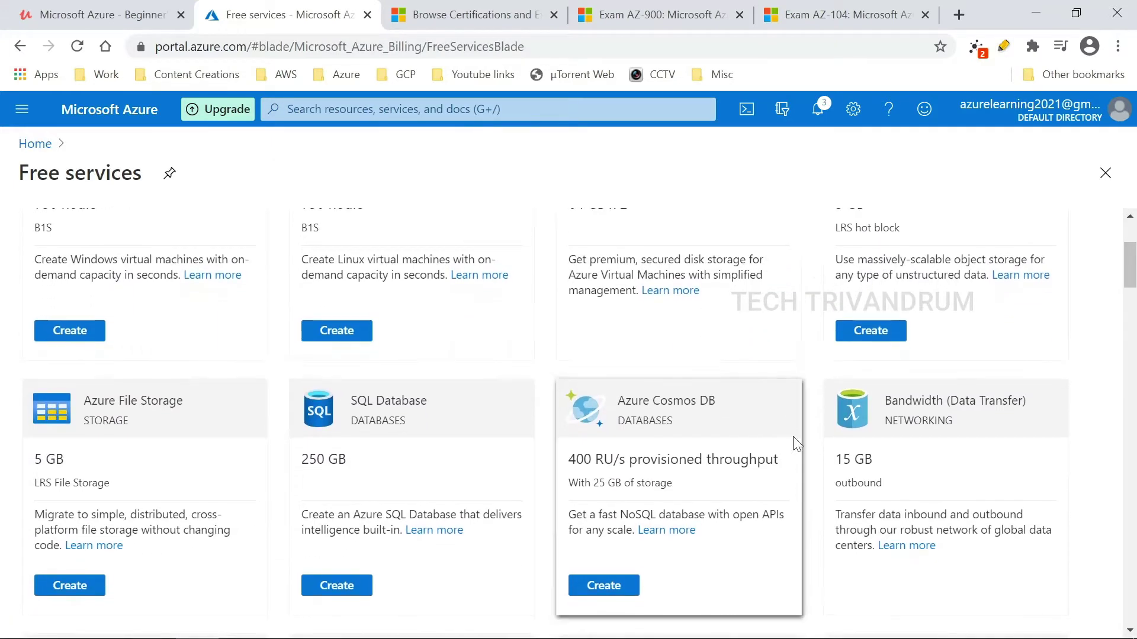
scroll(592, 376, down, 1)
scroll(592, 376, down, 1)
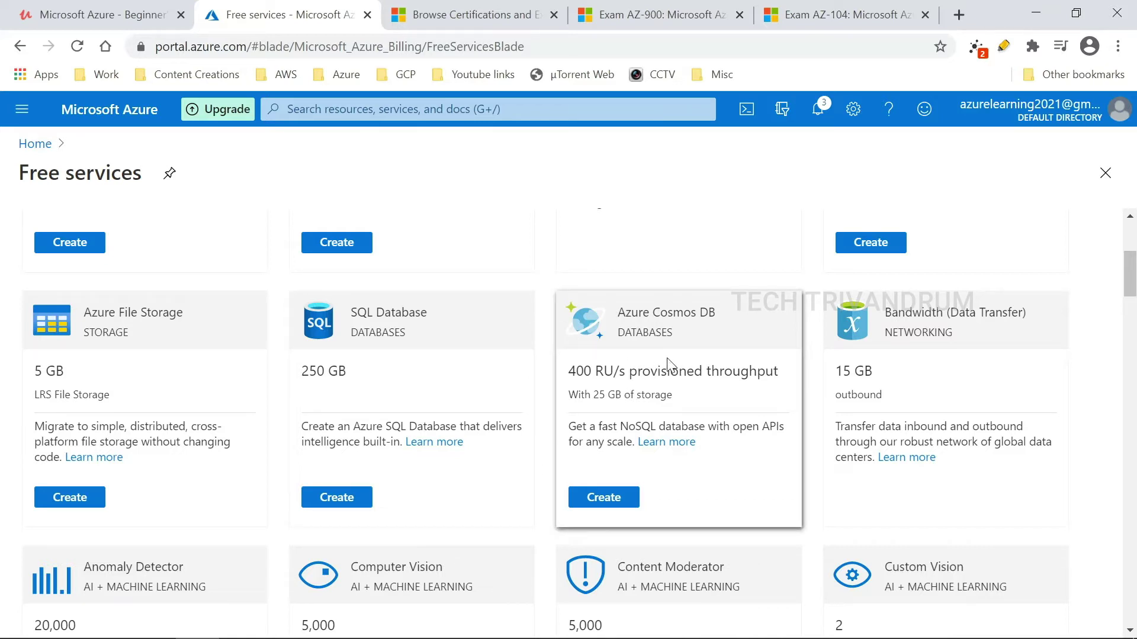
click(603, 498)
Assign the Cosmos DB account to the WinGroup resource group and name the account techtvmcosmosdb.
scroll(574, 339, down, 2)
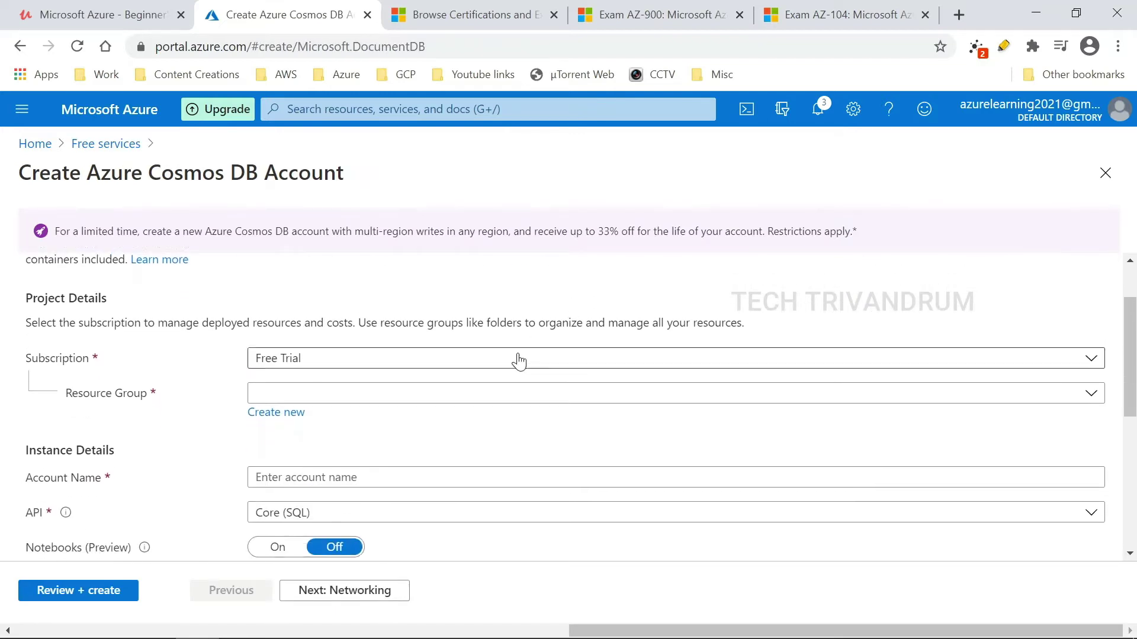
click(447, 396)
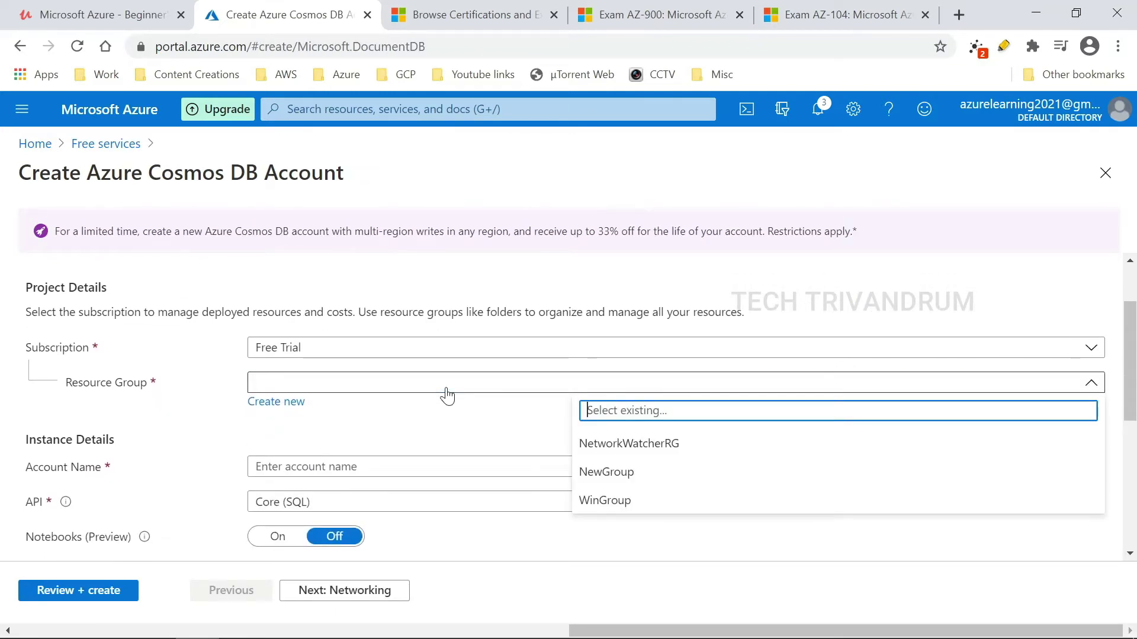
click(635, 510)
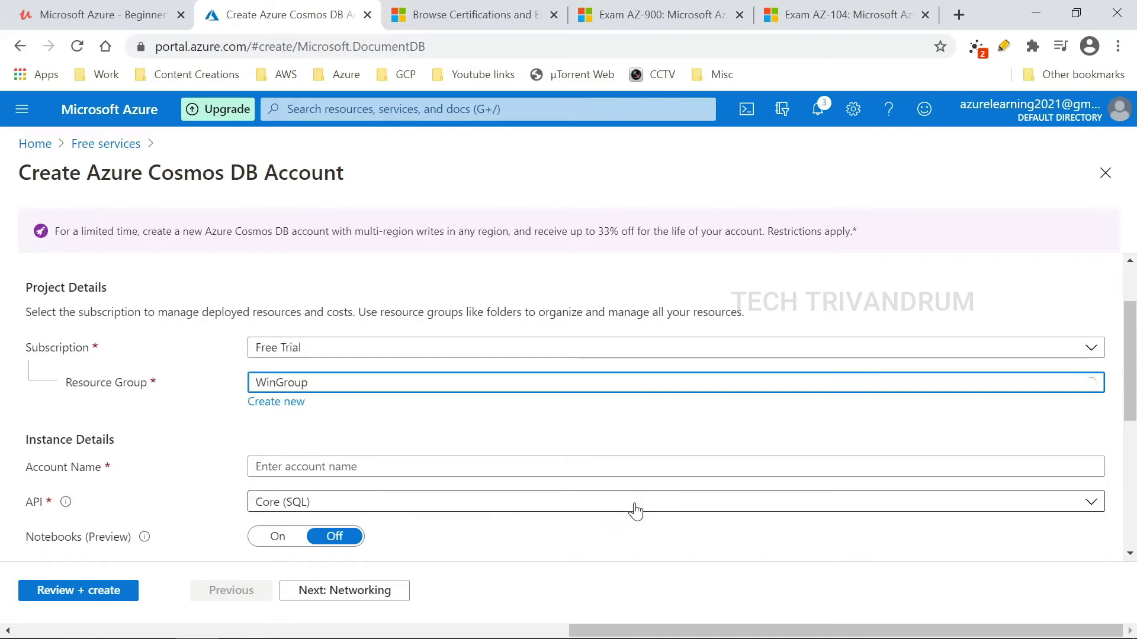
scroll(501, 406, down, 2)
click(500, 380)
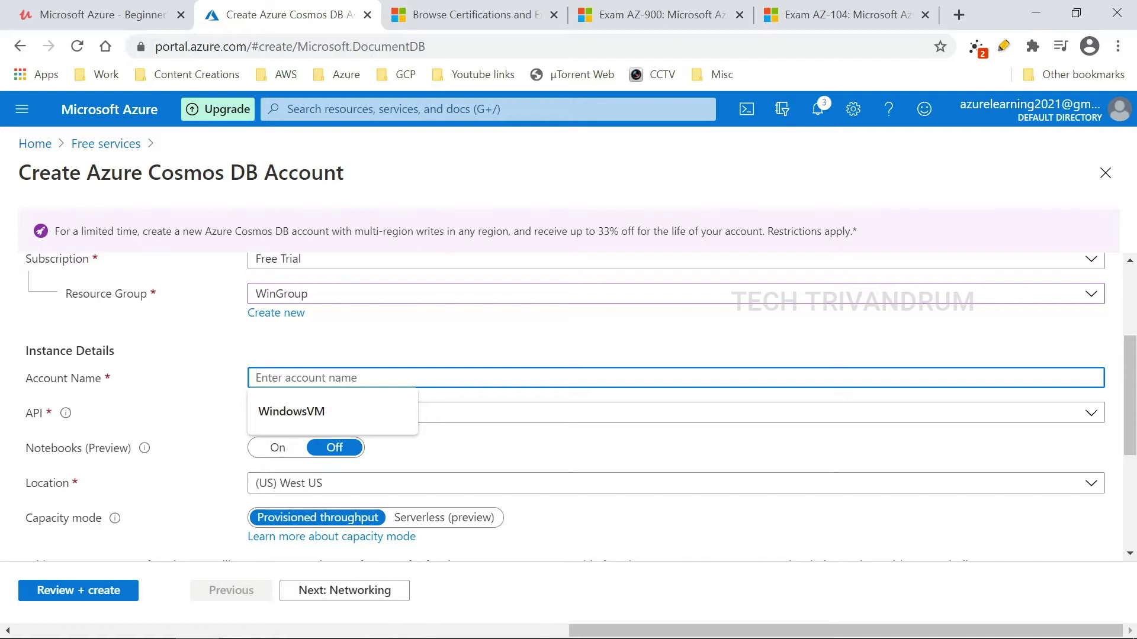
text(techtvm)
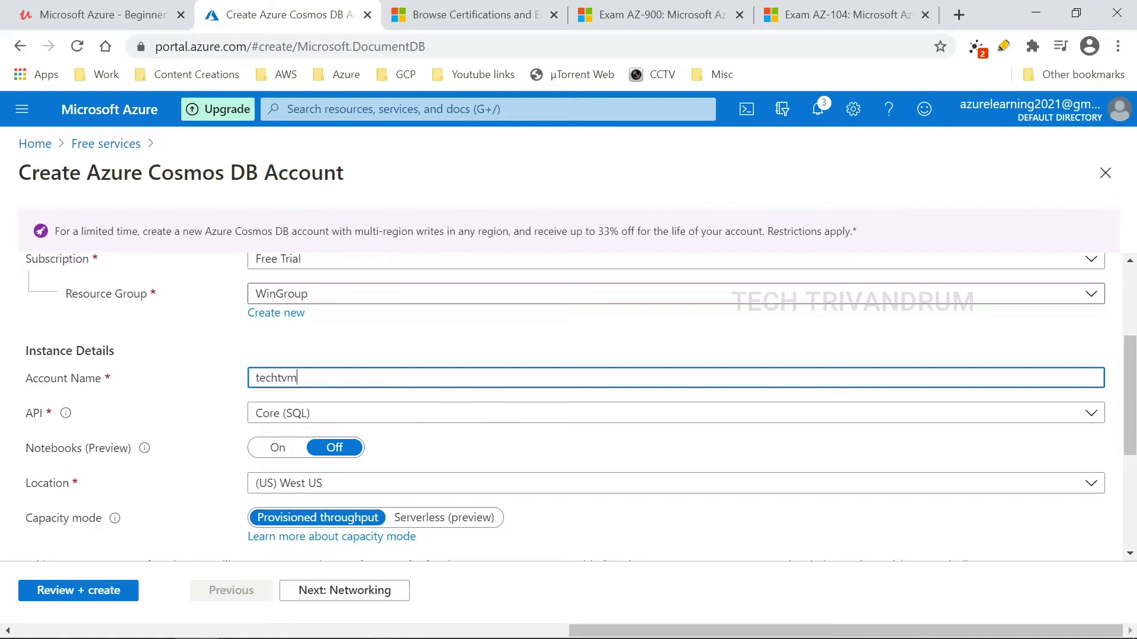
text(cosmosdb)
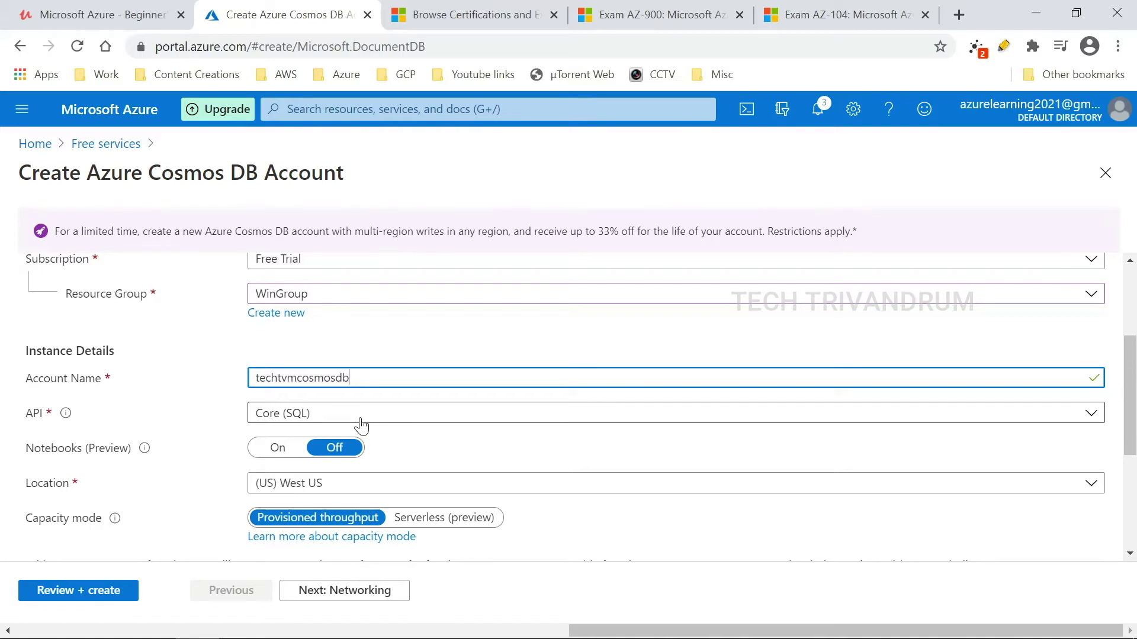
Choose Core (SQL) as the API and (Asia Pacific) Central India as the account's location.
click(361, 426)
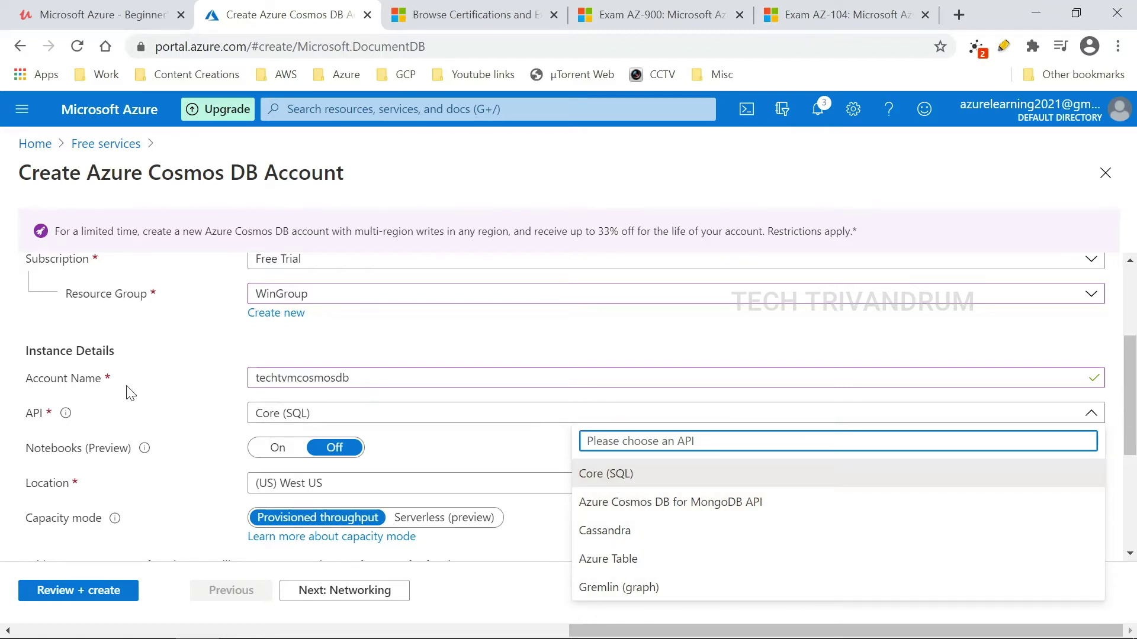
click(618, 485)
scroll(807, 424, down, 3)
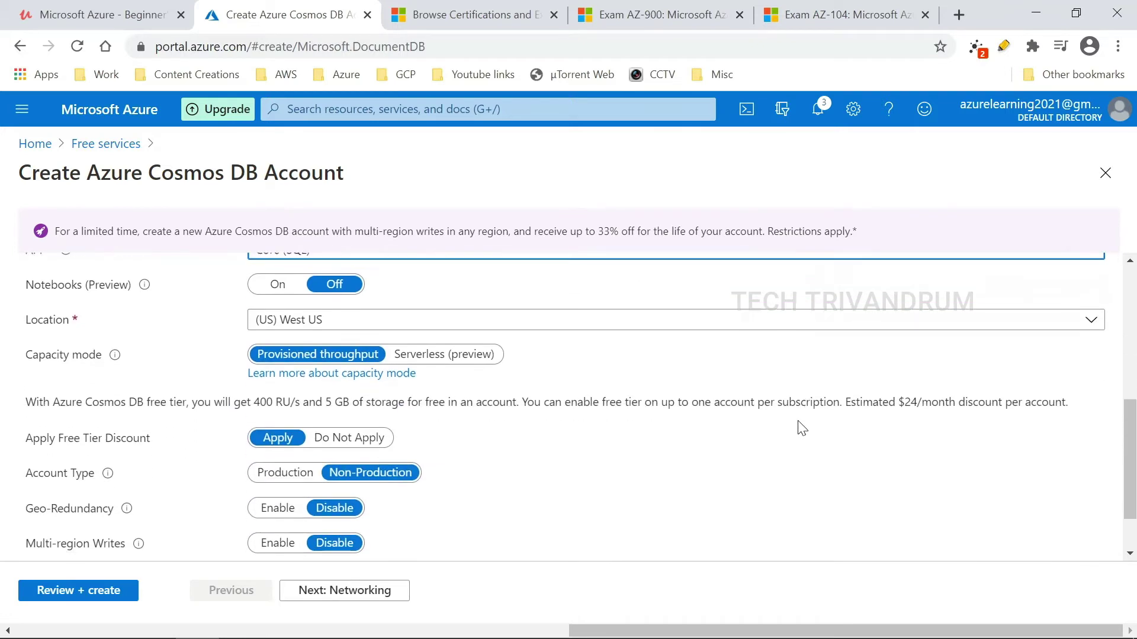
click(588, 311)
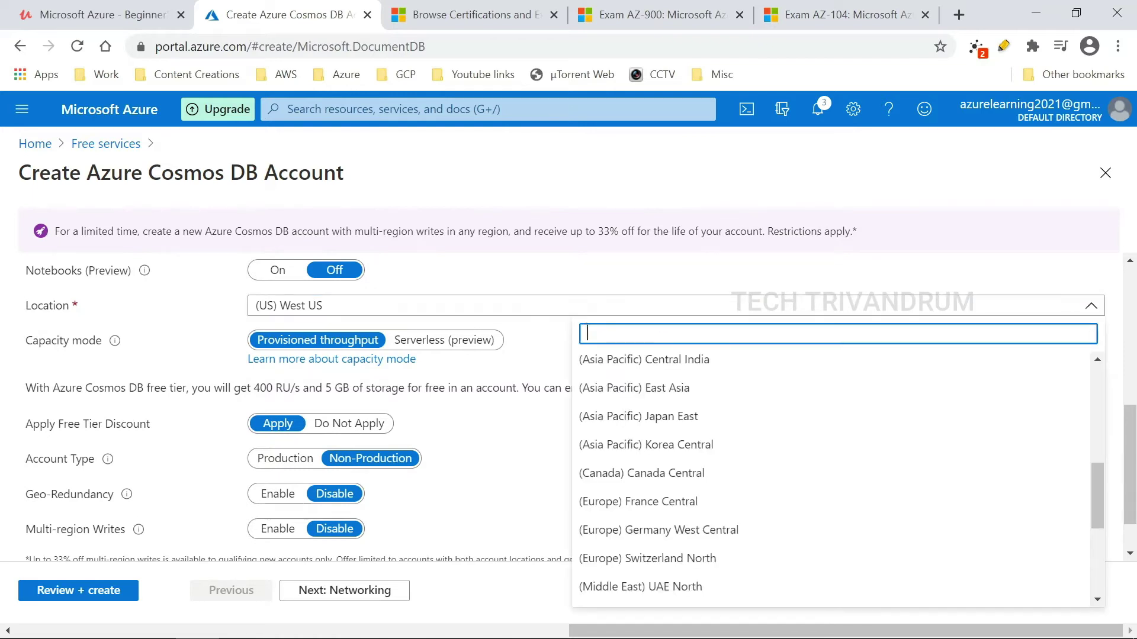
scroll(820, 460, up, 6)
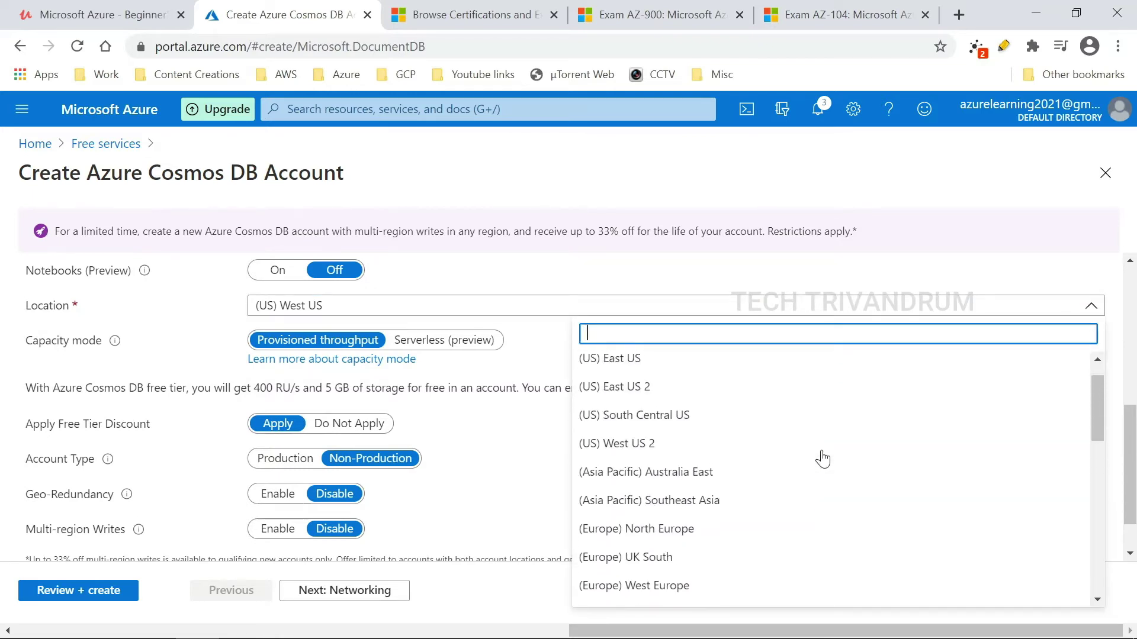
scroll(770, 474, down, 4)
scroll(725, 540, down, 2)
scroll(698, 541, up, 8)
scroll(678, 544, down, 4)
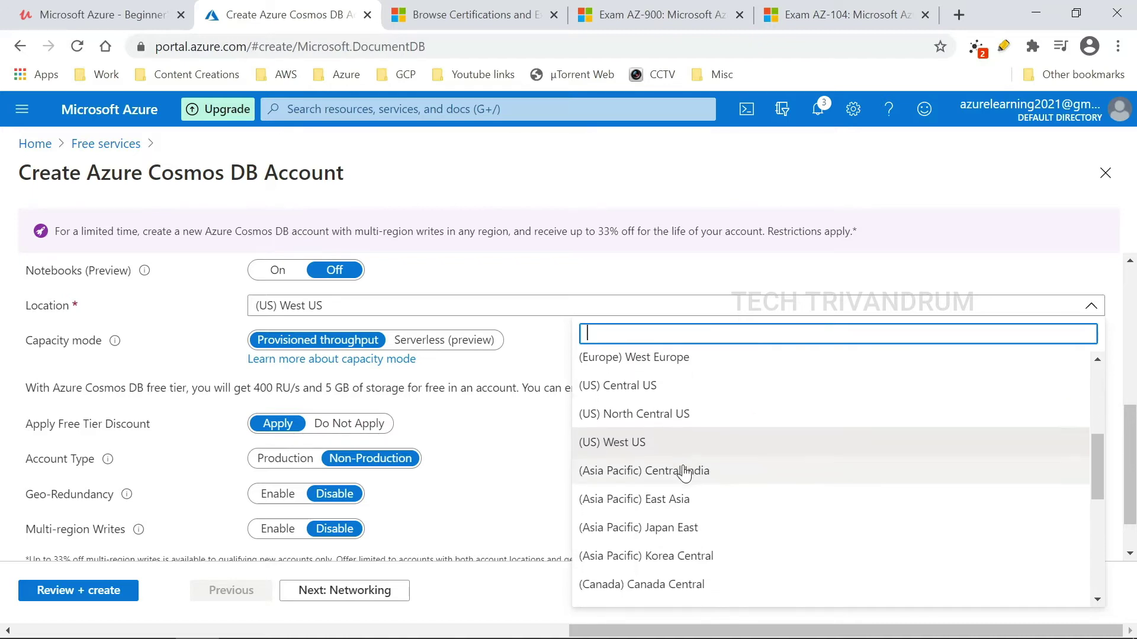
click(685, 472)
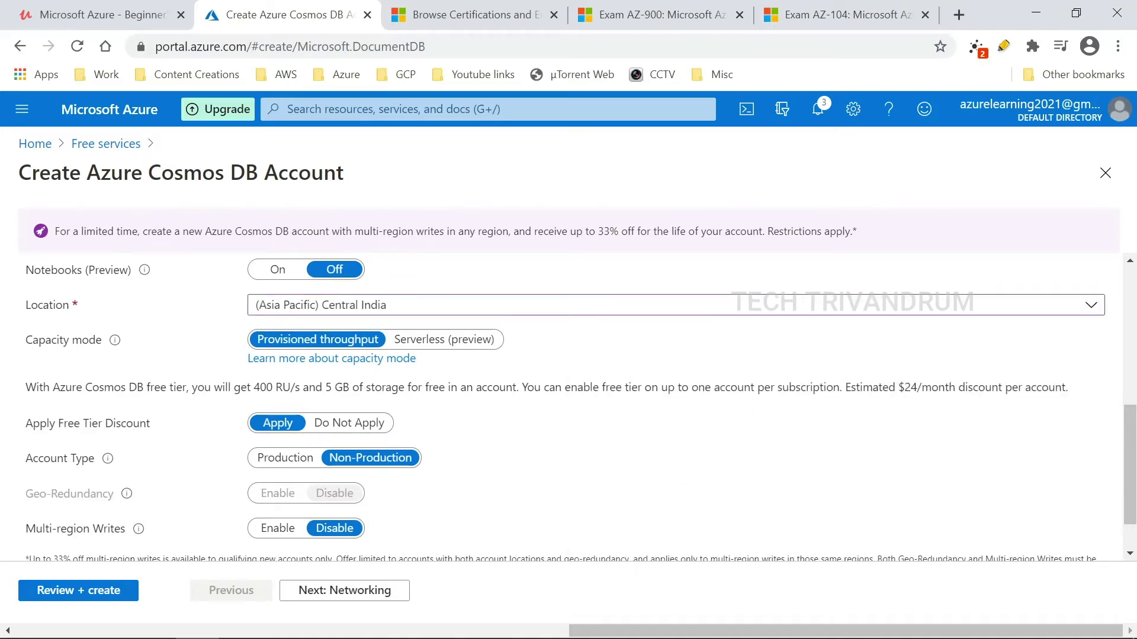
Keep the default networking, backup policy, encryption and tag settings, review the summary, and create the Cosmos DB account.
scroll(531, 436, down, 1)
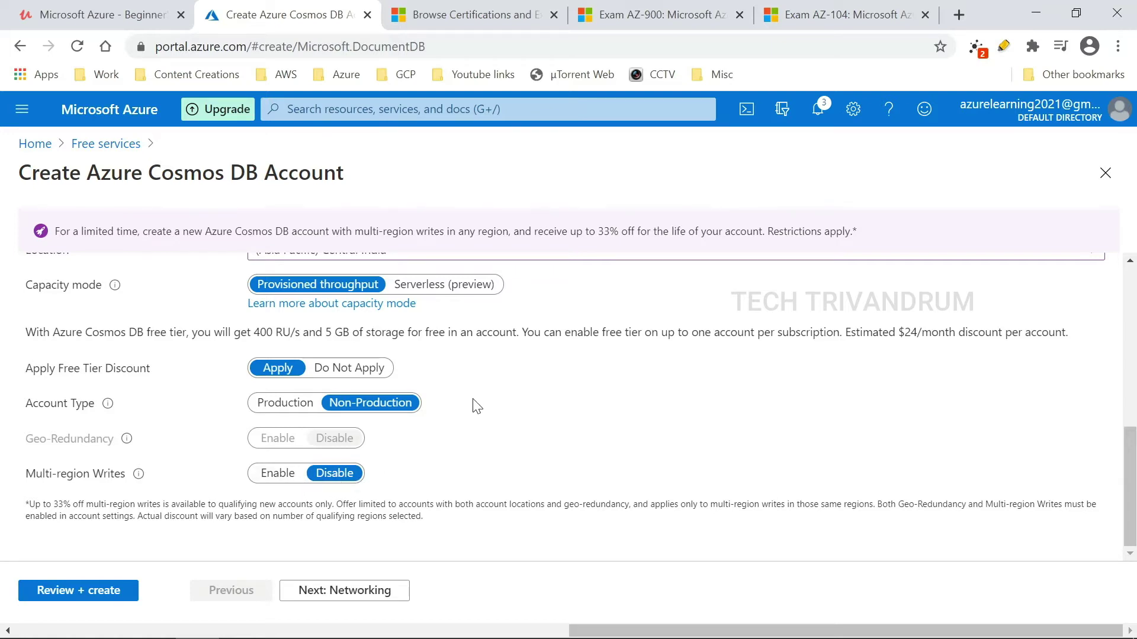
click(347, 590)
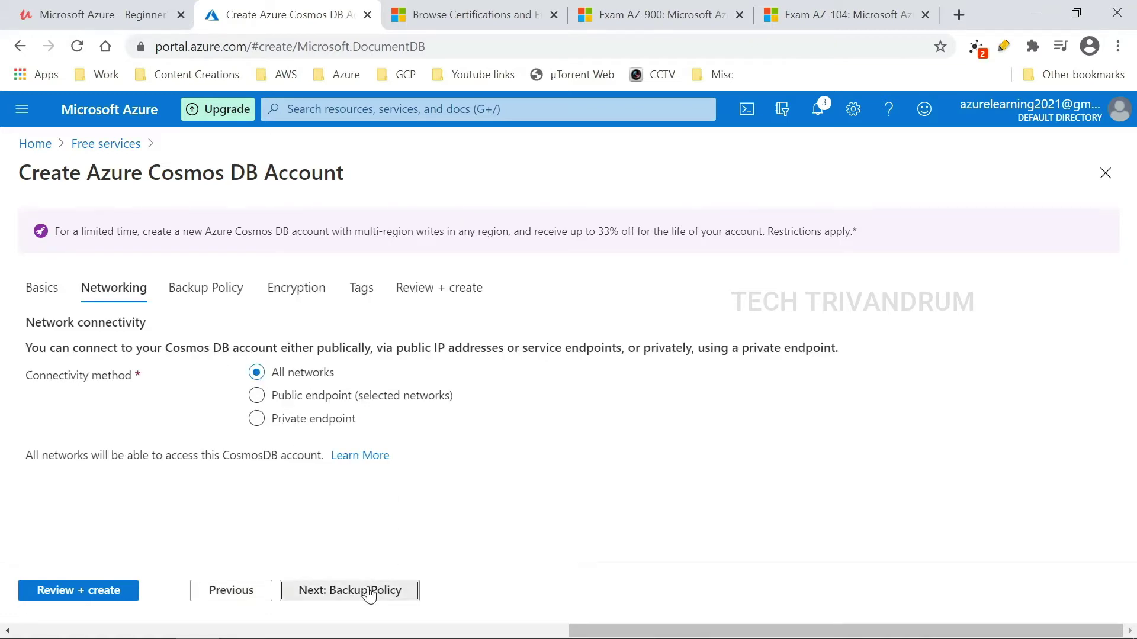
click(327, 590)
scroll(494, 452, down, 1)
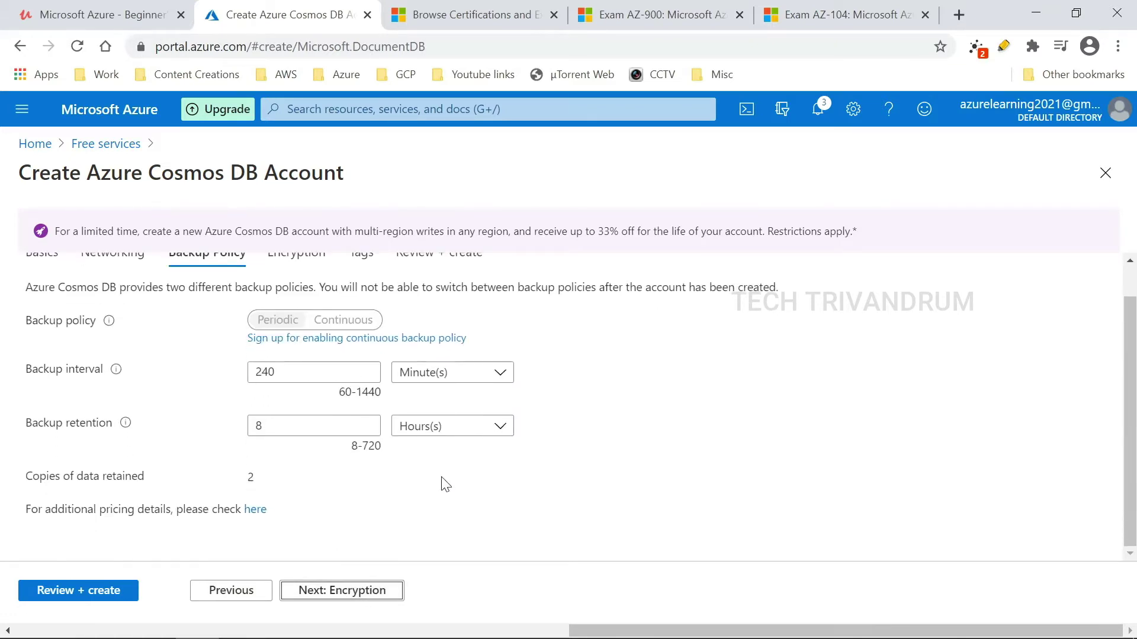
click(348, 590)
click(355, 588)
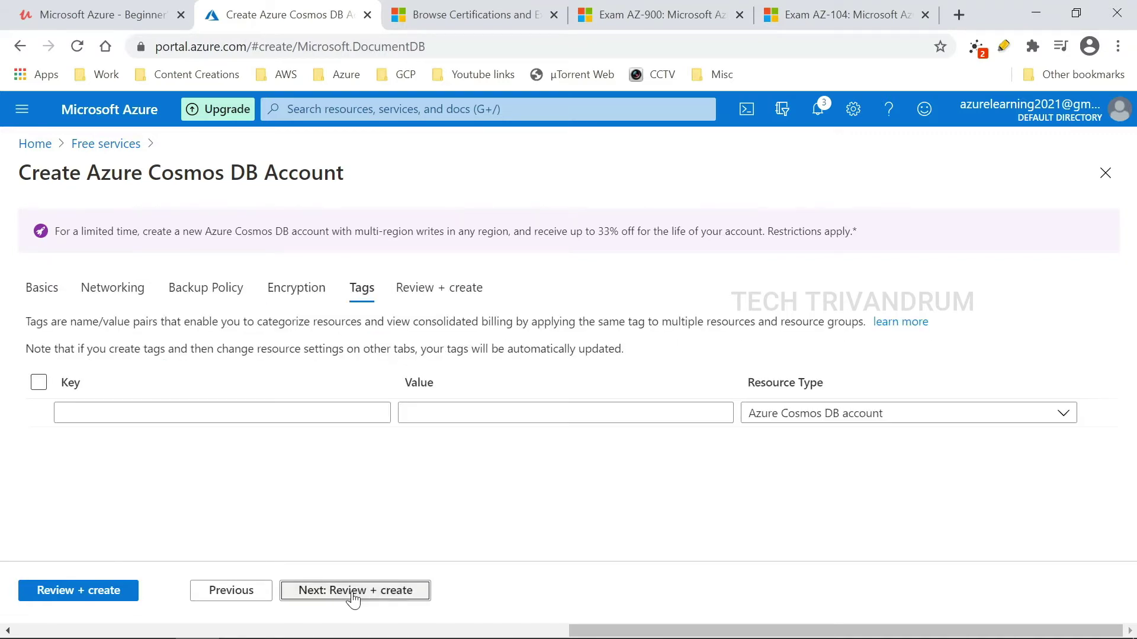
click(370, 591)
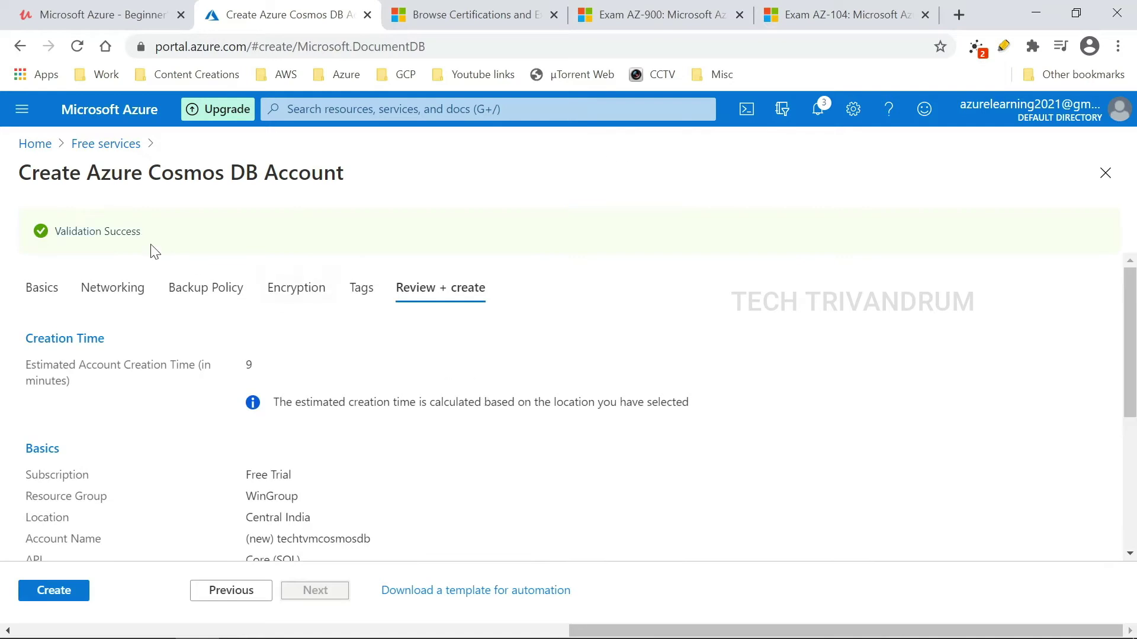
scroll(237, 382, down, 3)
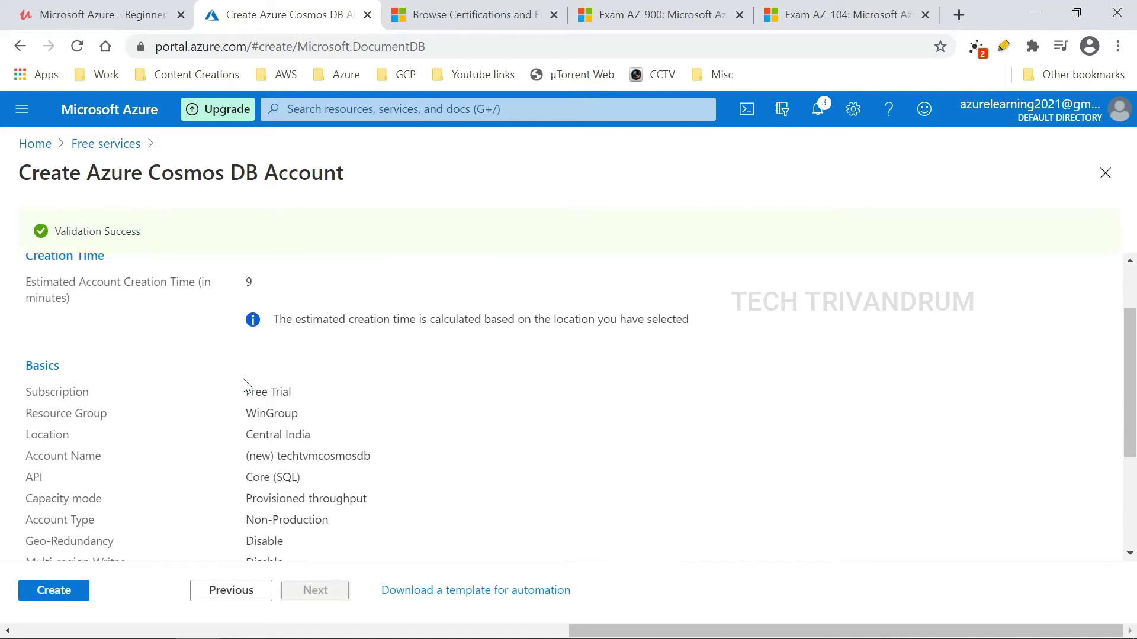
click(64, 597)
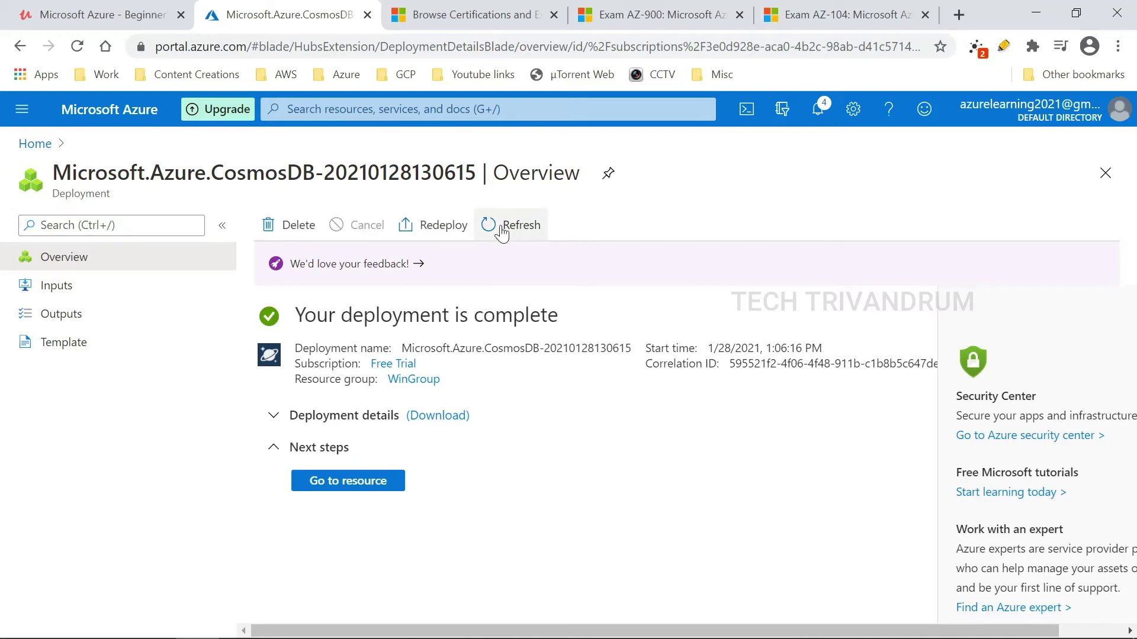
Go to the techtvmcosmosdb resource from the completed deployment, skip its quick start, and bring up the account overview.
click(373, 484)
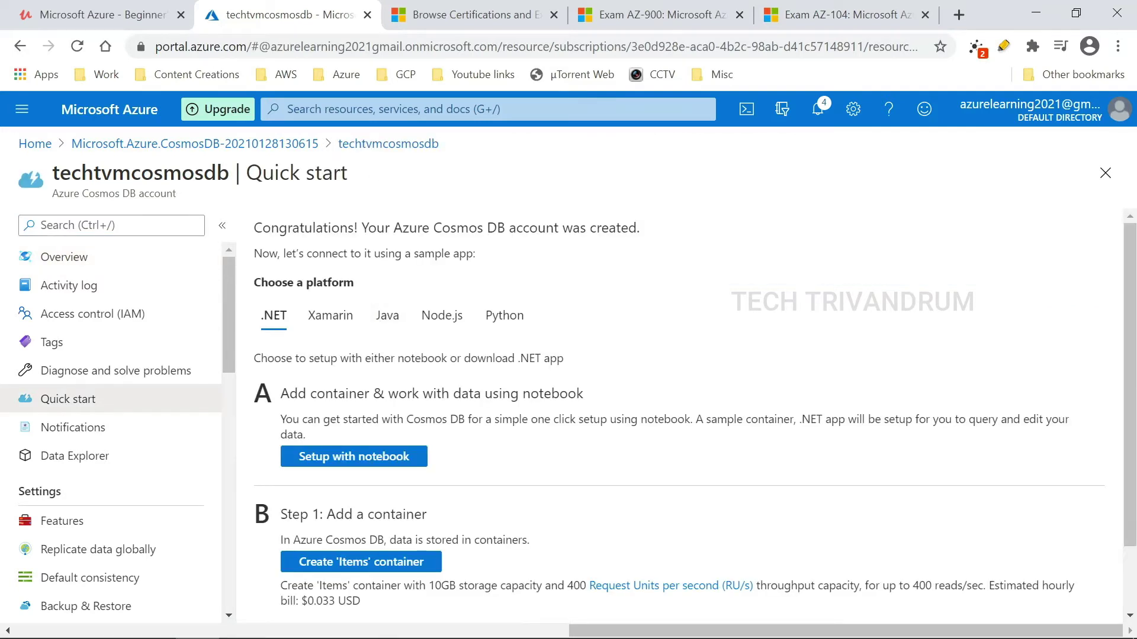
scroll(527, 433, down, 2)
scroll(563, 414, up, 2)
click(1105, 173)
click(377, 481)
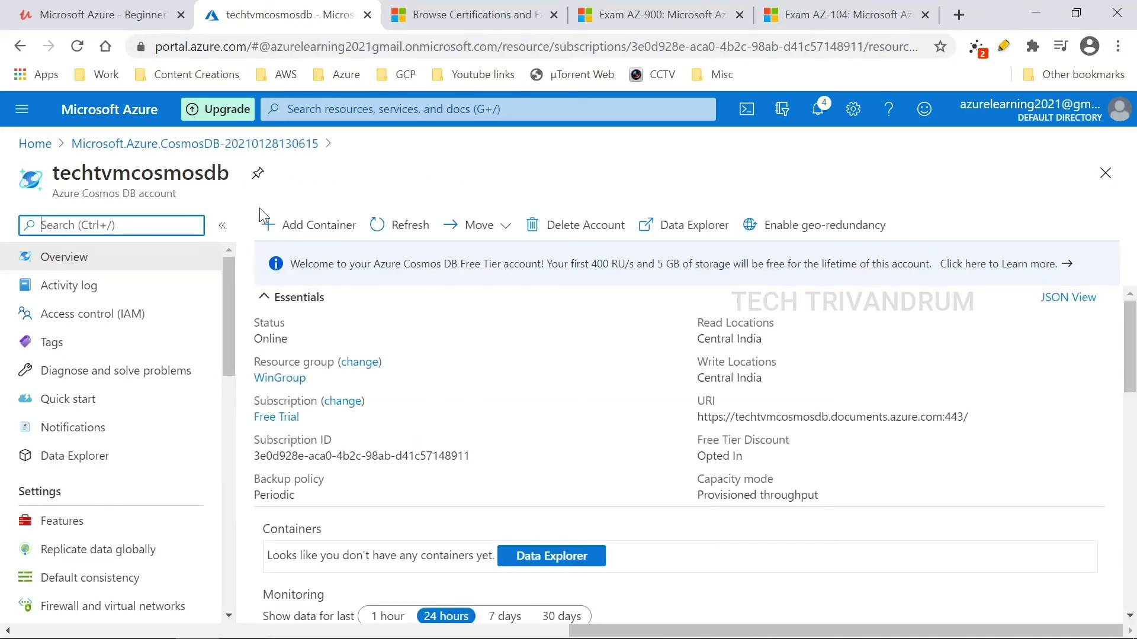
Examine the Cosmos DB account's essentials, containers and monitoring sections on the overview page.
scroll(463, 379, down, 3)
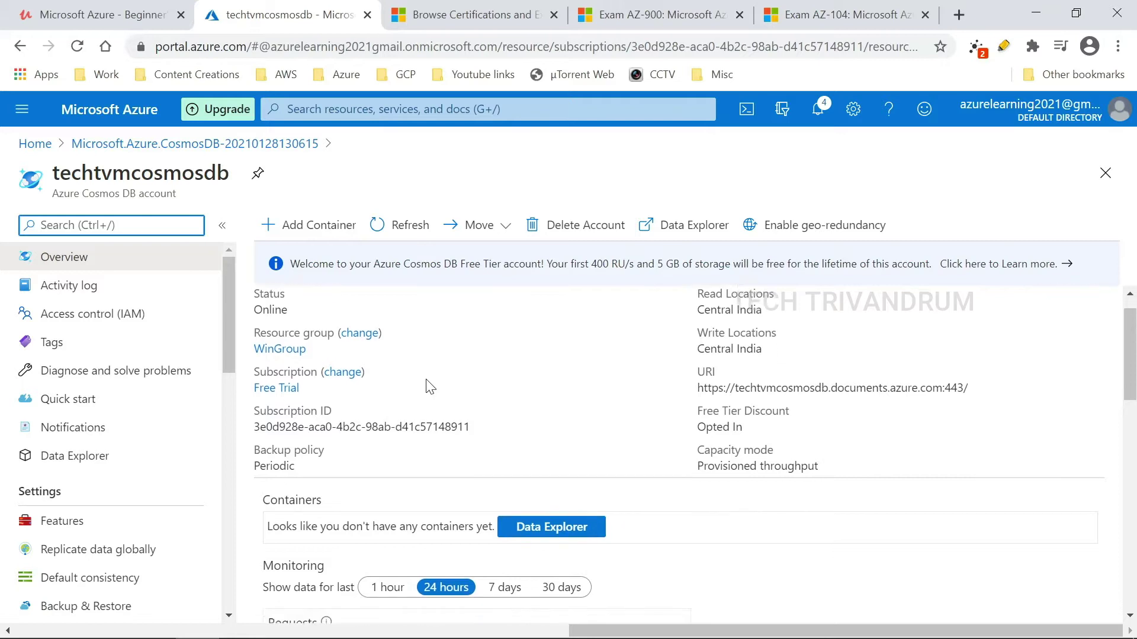
scroll(463, 379, up, 3)
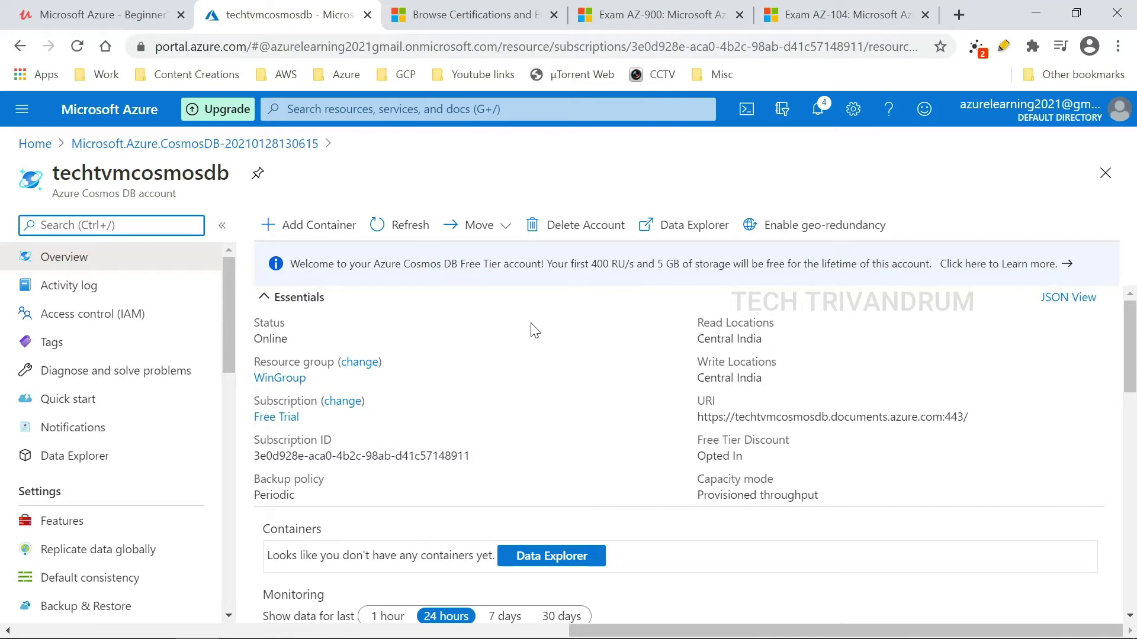
scroll(575, 408, down, 4)
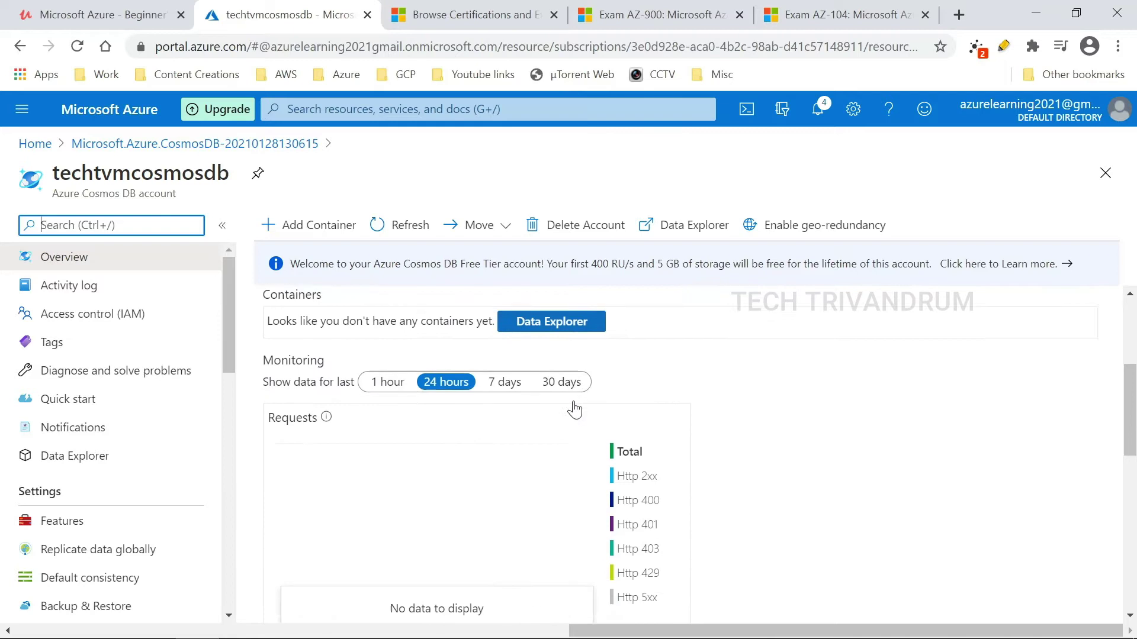
scroll(619, 392, up, 1)
scroll(621, 391, up, 1)
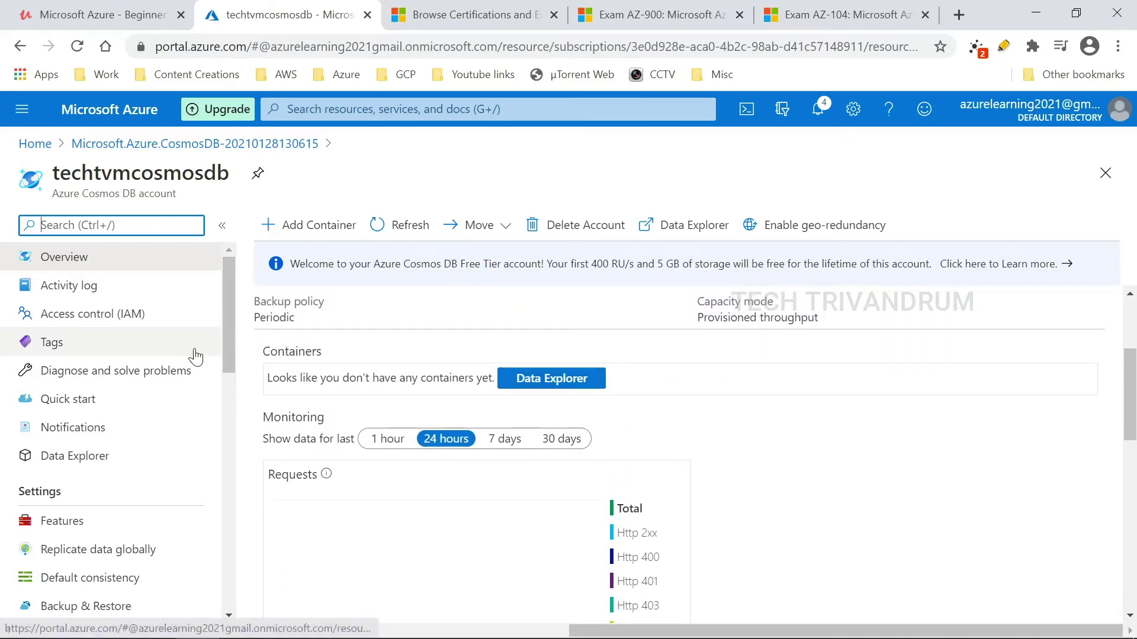
scroll(254, 326, up, 1)
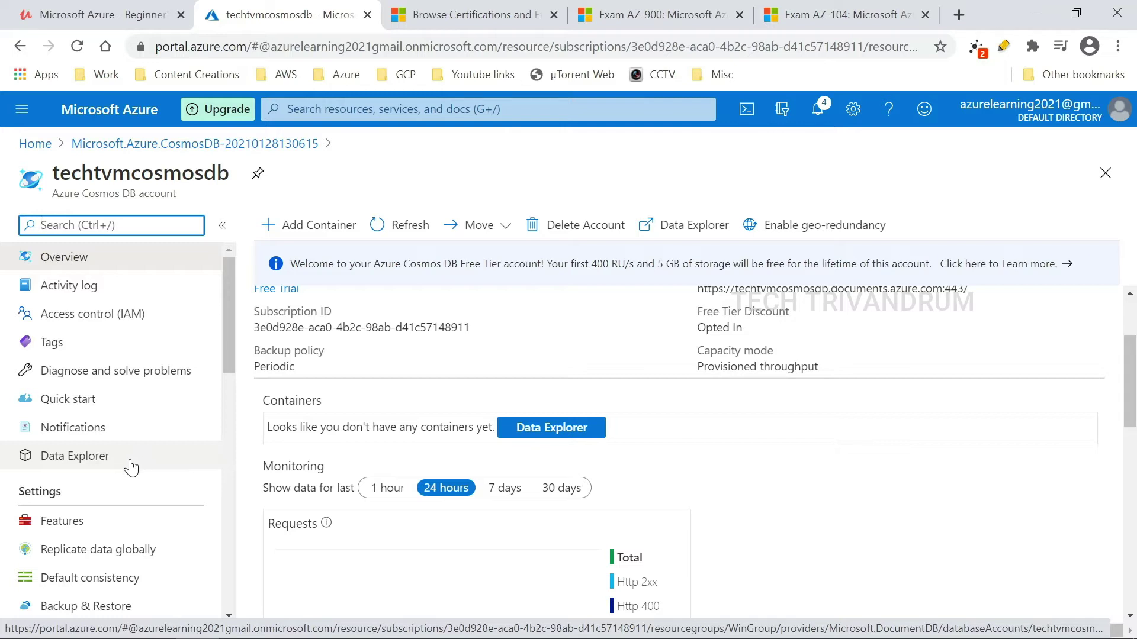
Open Data Explorer, collapse the account's side menu, and start a new database with the id techtvmdb.
click(102, 465)
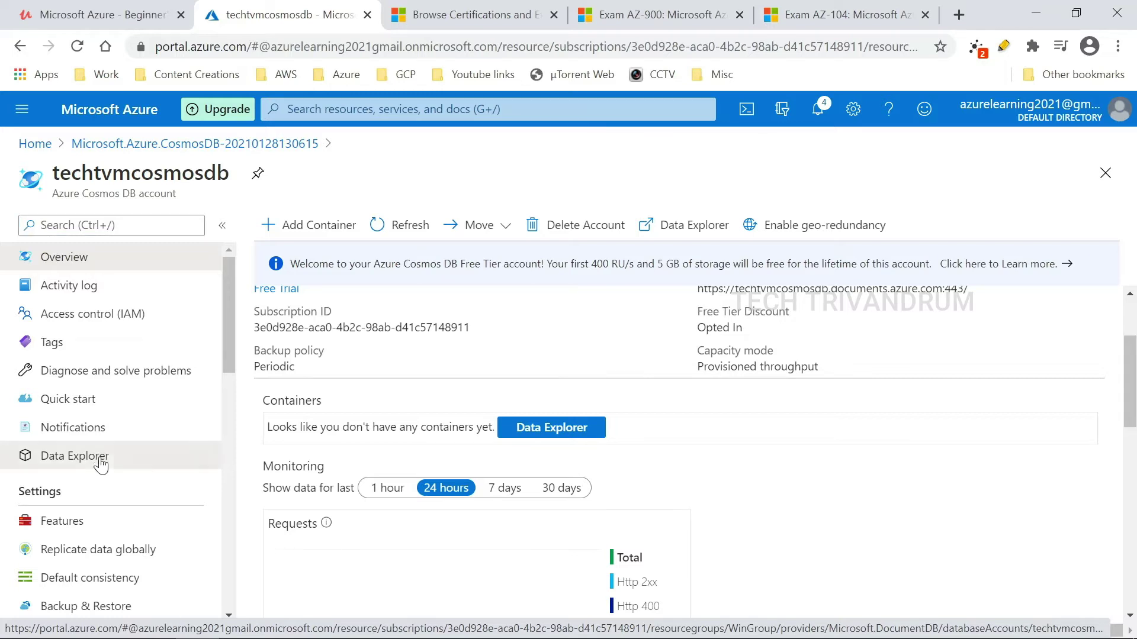
click(223, 231)
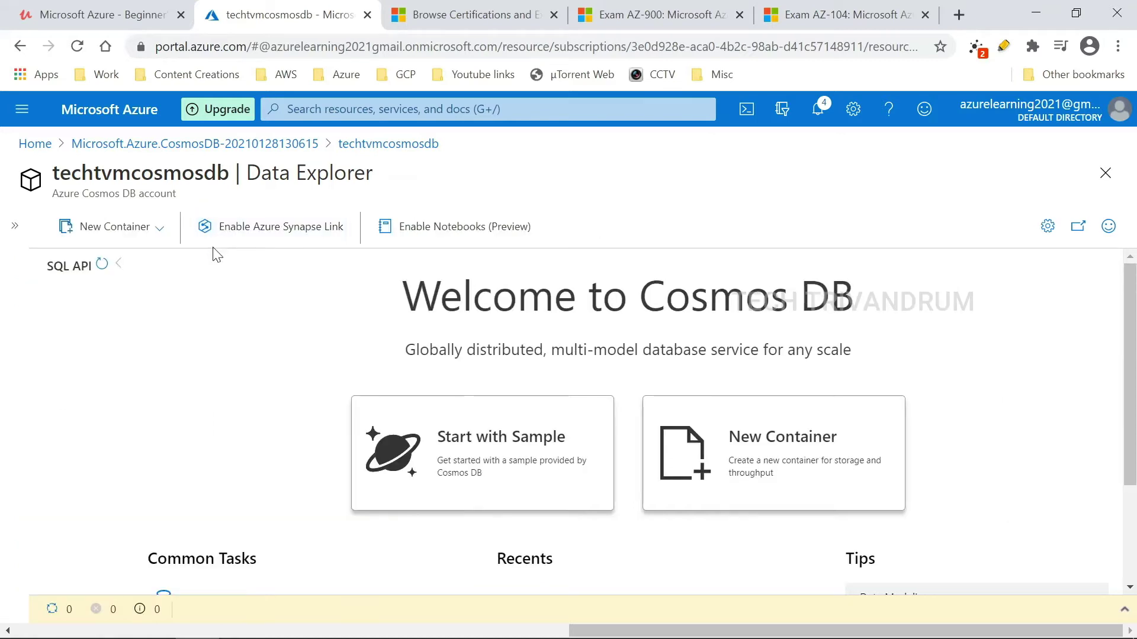
click(165, 240)
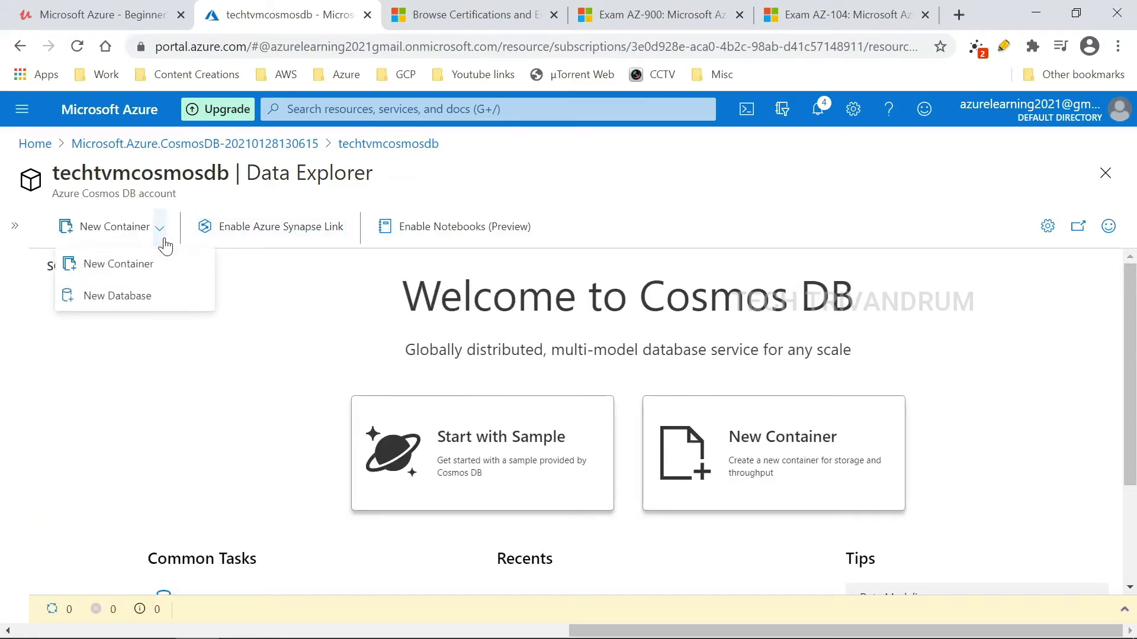
click(136, 308)
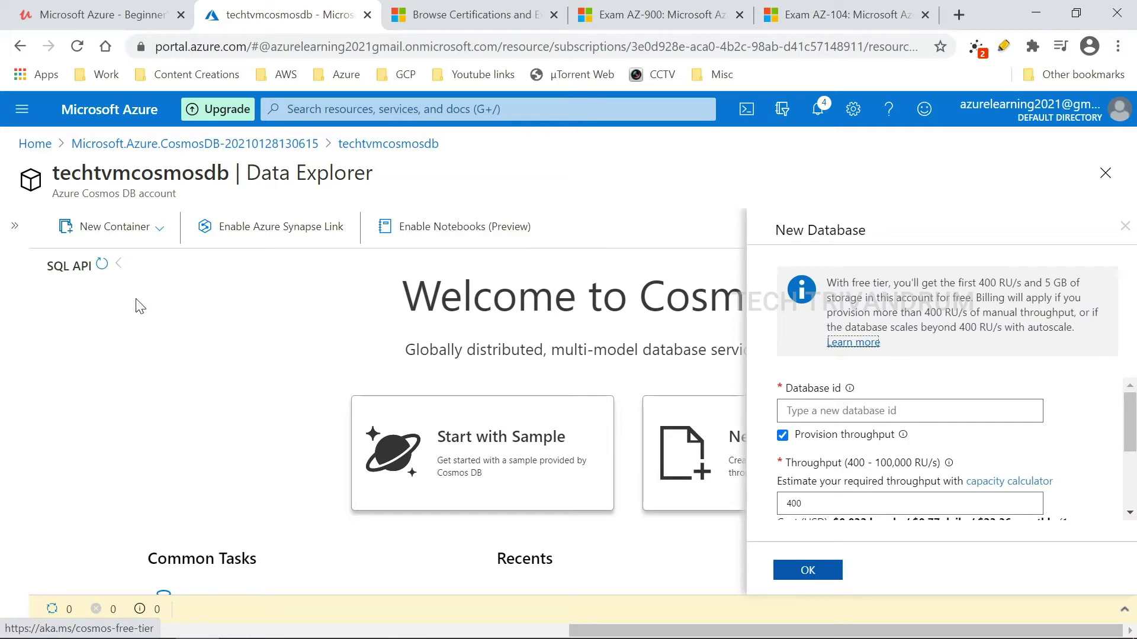
click(853, 412)
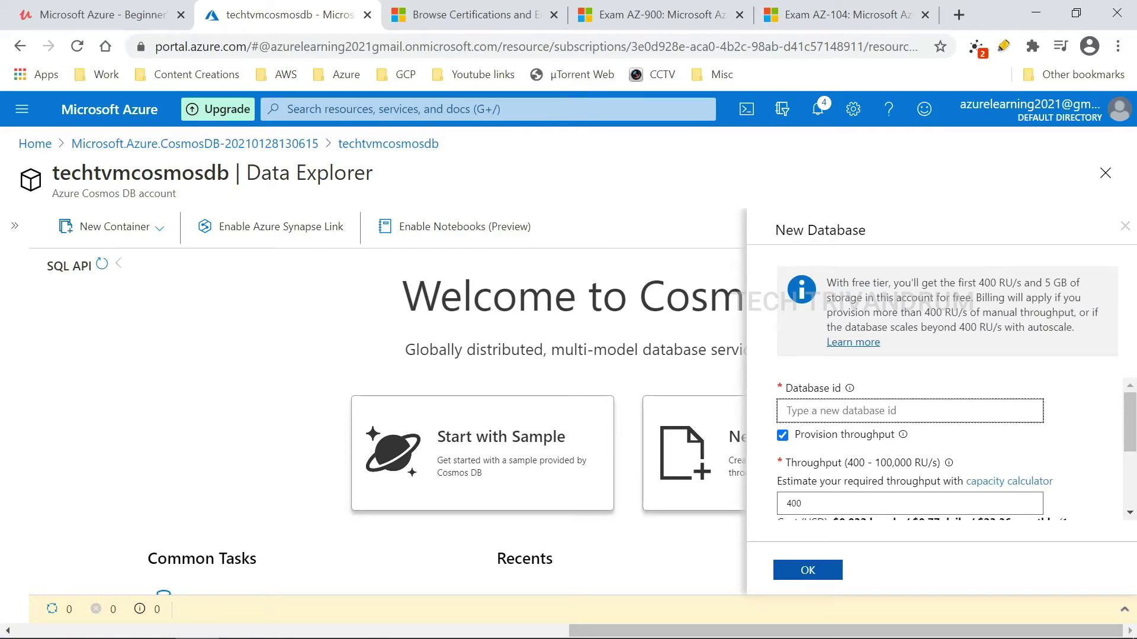
text(techtvmdb)
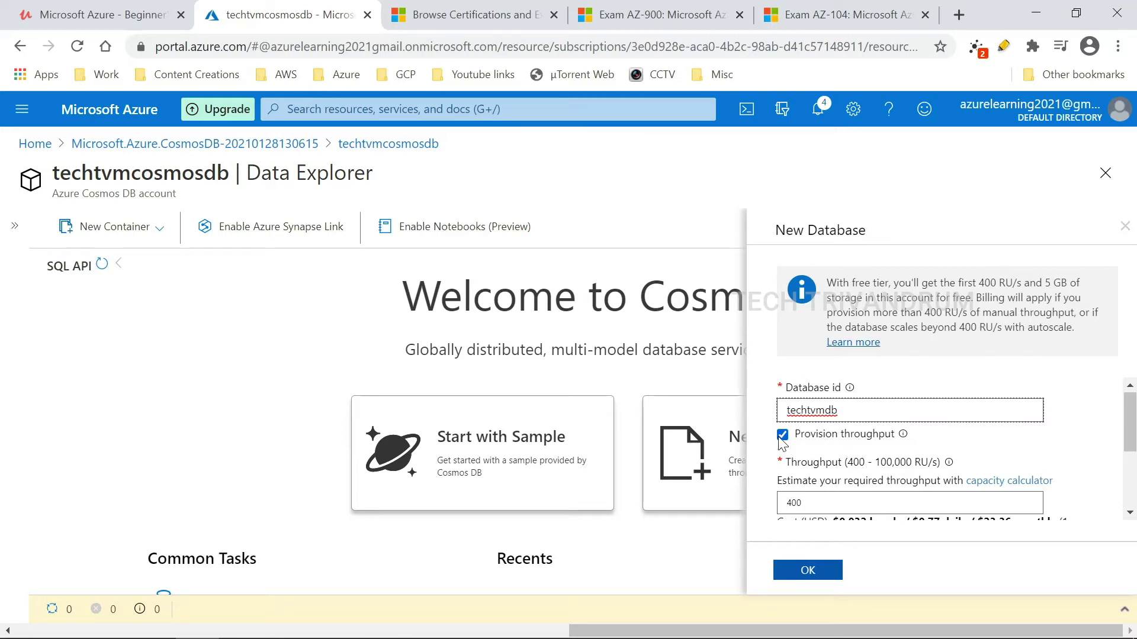
Keep the database's provisioned throughput at 400 RU/s, review the cost estimate, and create the database.
drag(1132, 431, 1131, 452)
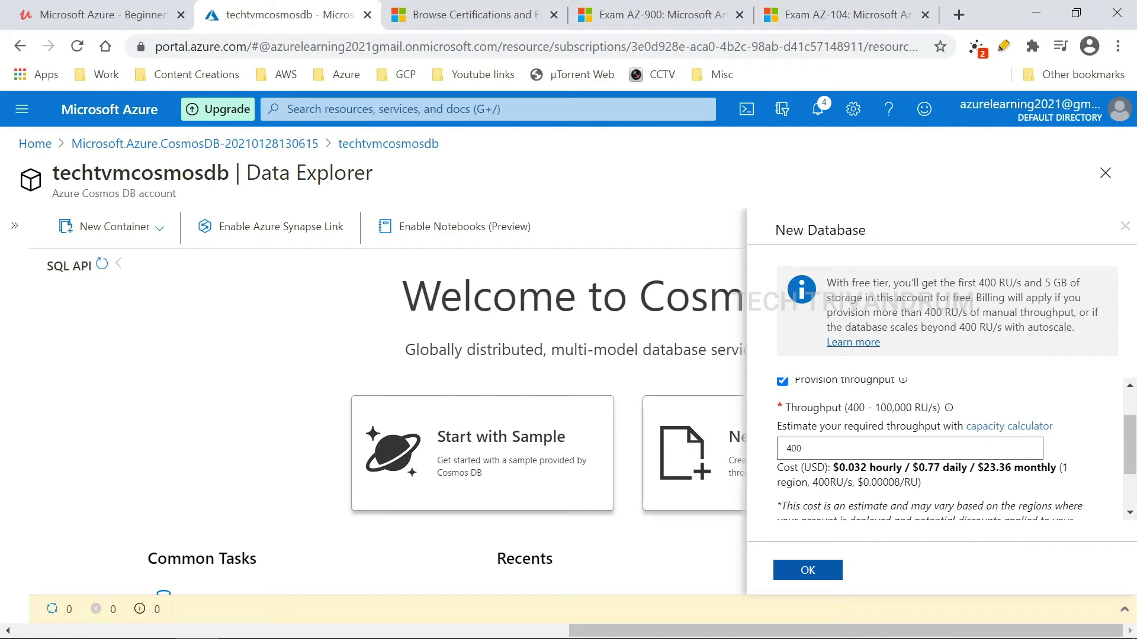
mouse_move(1130, 432)
mouse_down()
mouse_move(1131, 463)
mouse_move(1131, 442)
mouse_up()
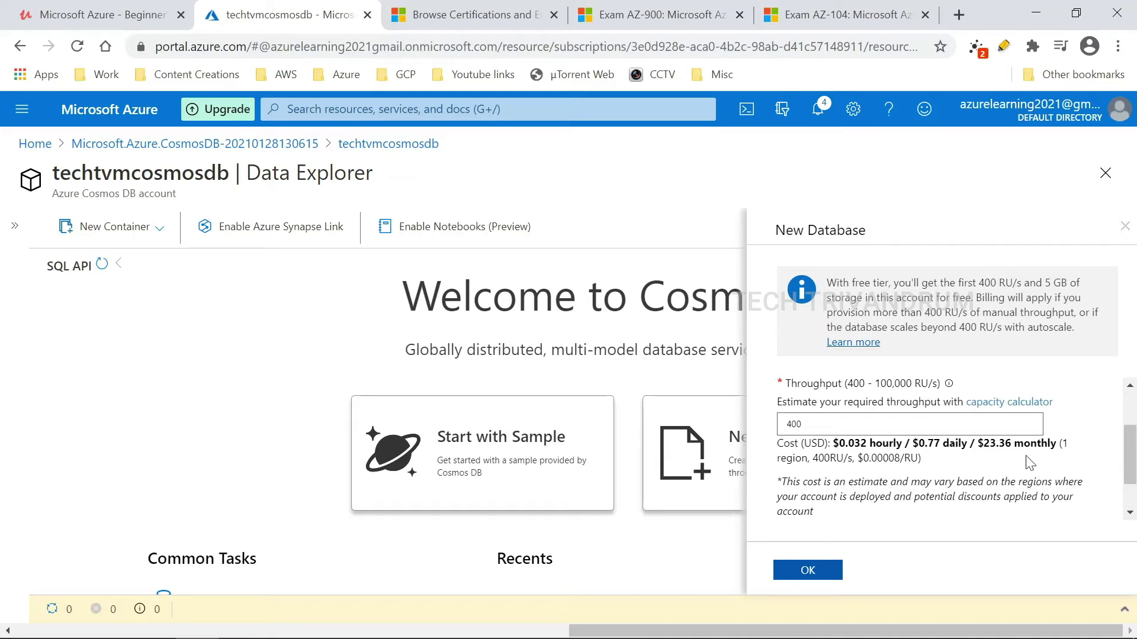
drag(1131, 454, 1130, 476)
click(813, 577)
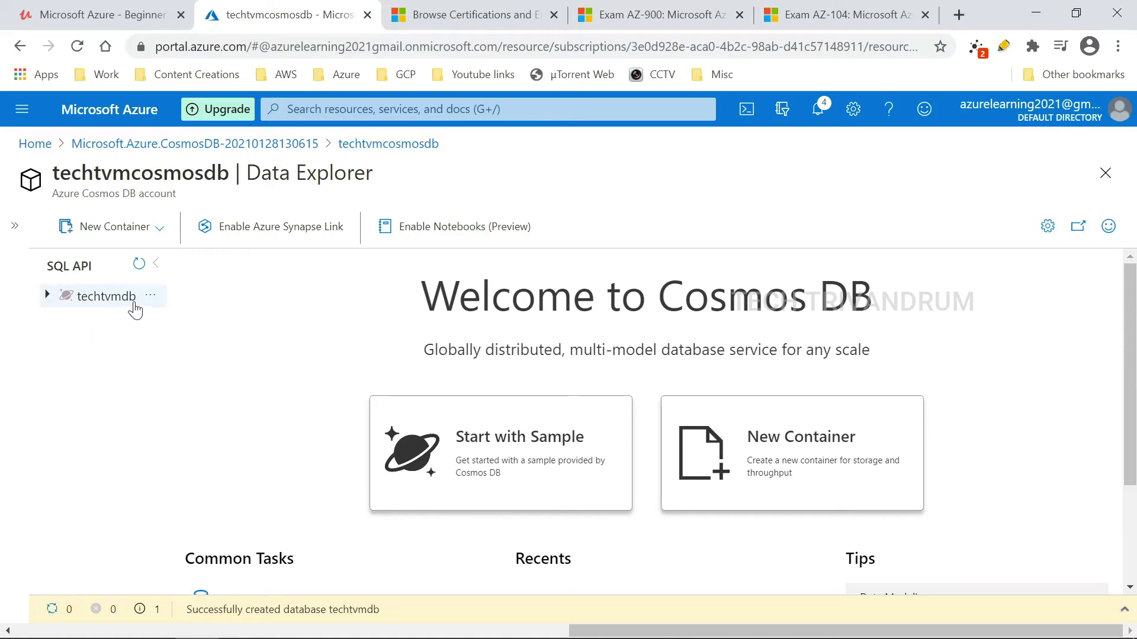
Expand the techtvmdb database and start a new container with the id Exams in that existing database.
click(46, 295)
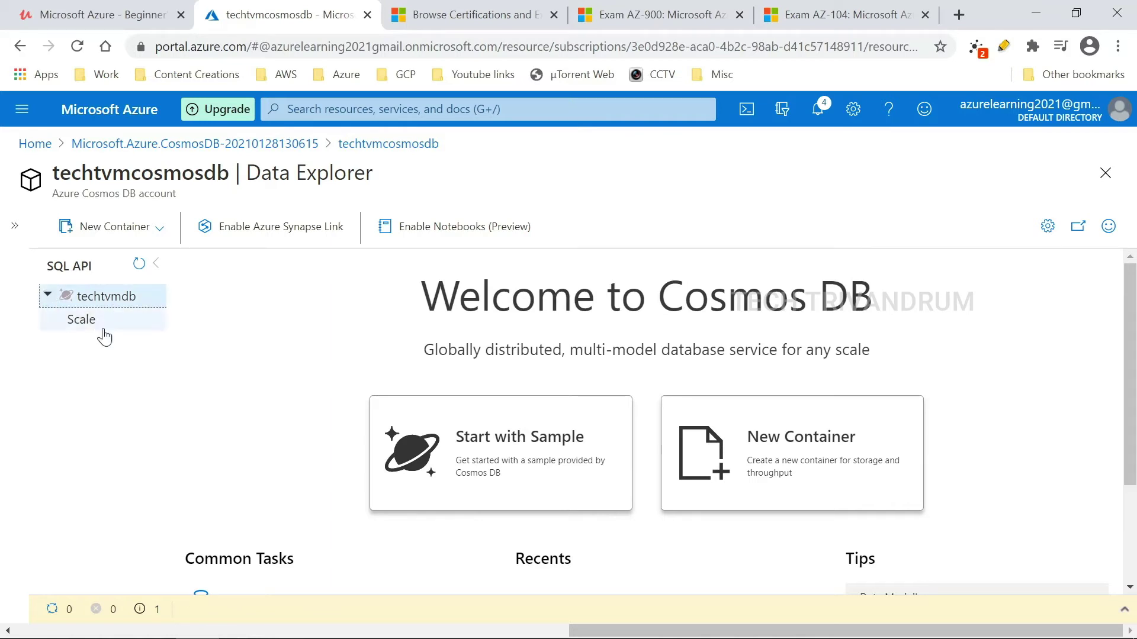
click(134, 237)
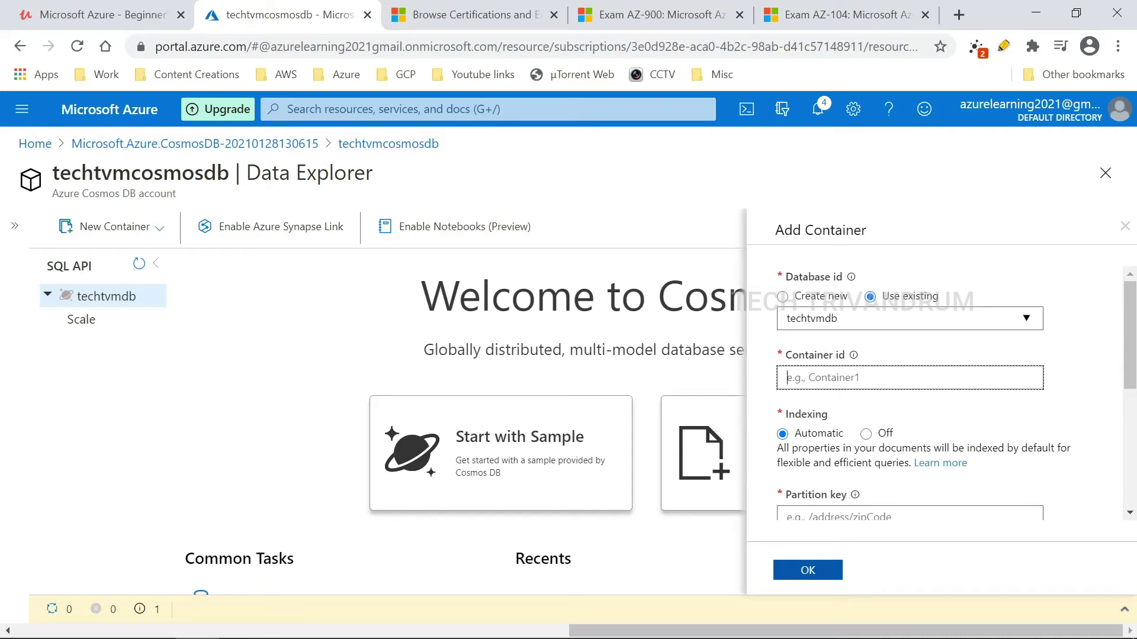
click(783, 298)
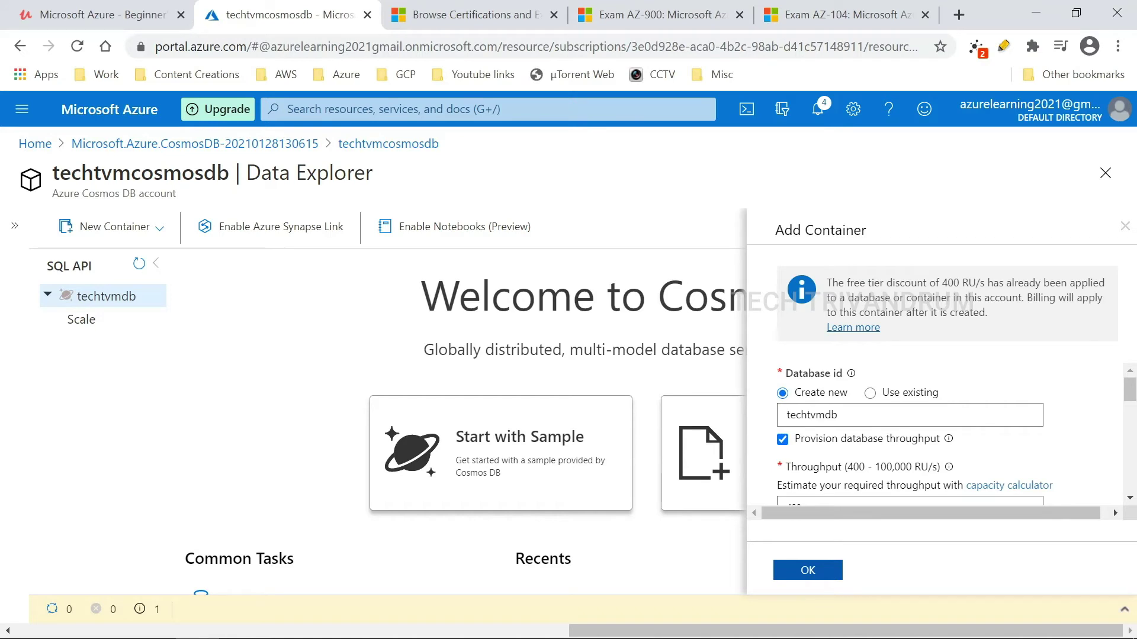
click(870, 393)
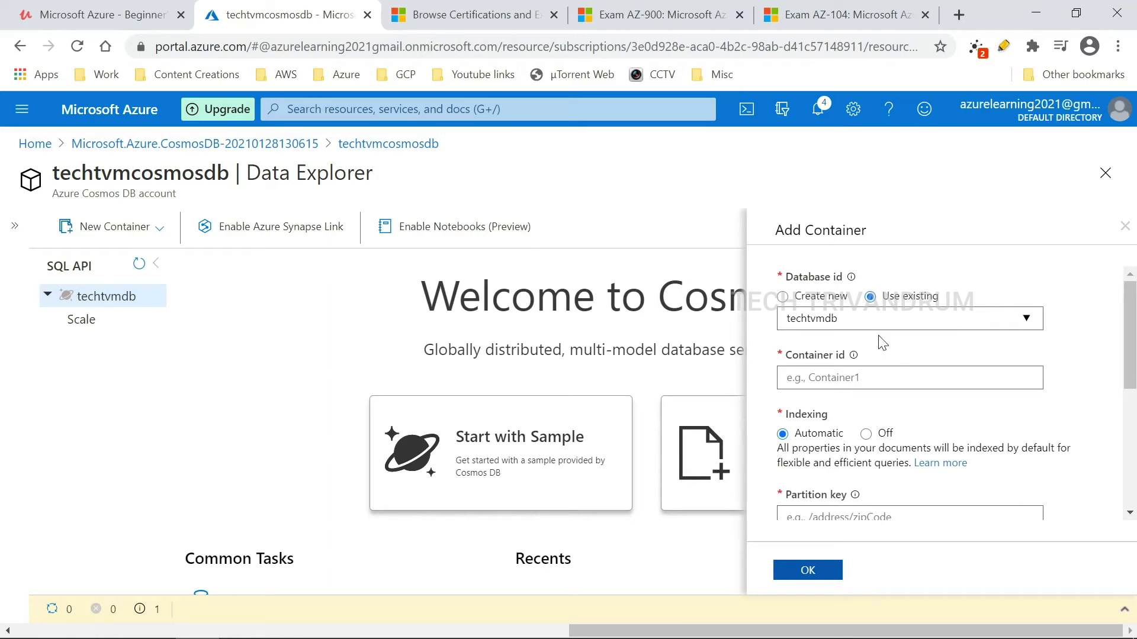
click(839, 326)
click(840, 355)
key(Tab)
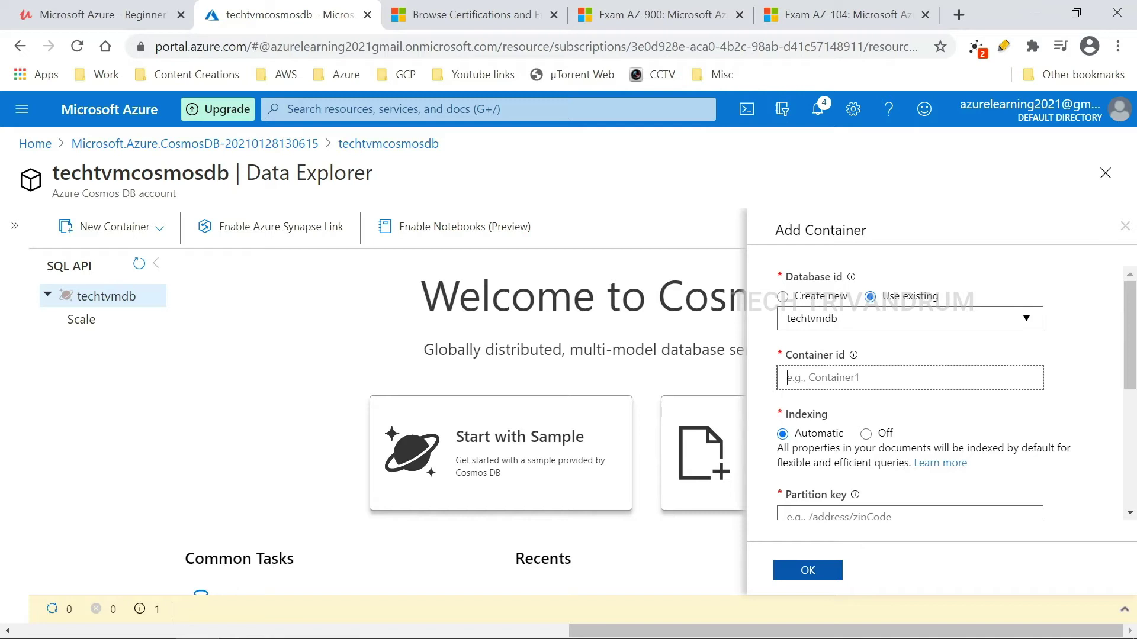
text(Exams)
Set the container's partition key to /ExamID, keep automatic indexing and the other defaults, and create the container.
scroll(911, 385, down, 5)
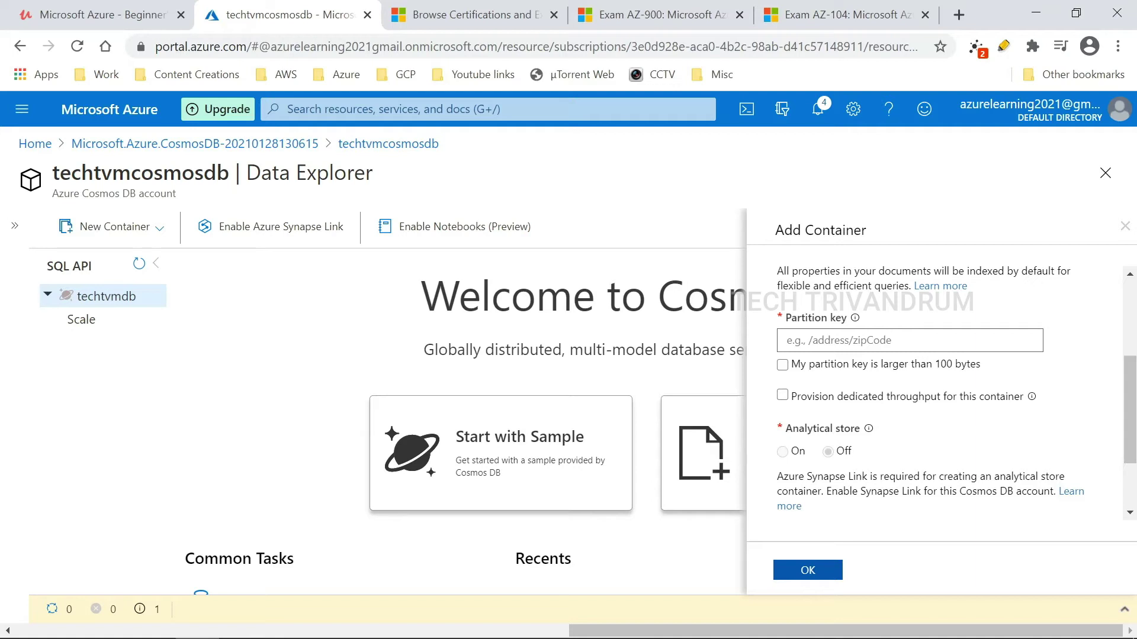
scroll(953, 370, up, 5)
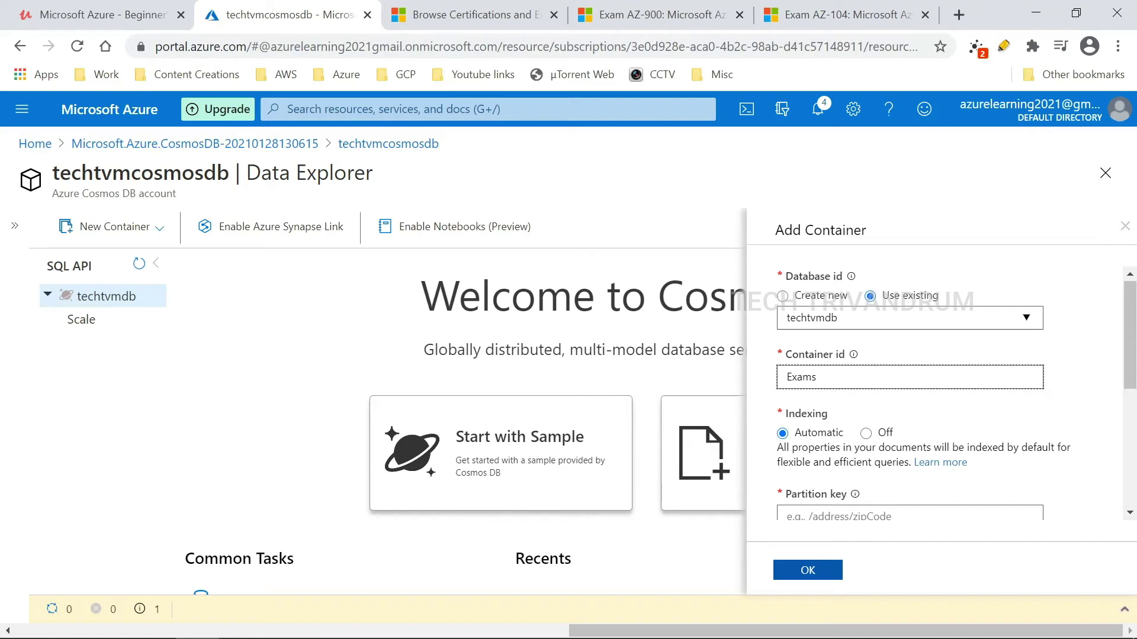
scroll(936, 391, down, 3)
scroll(936, 391, up, 2)
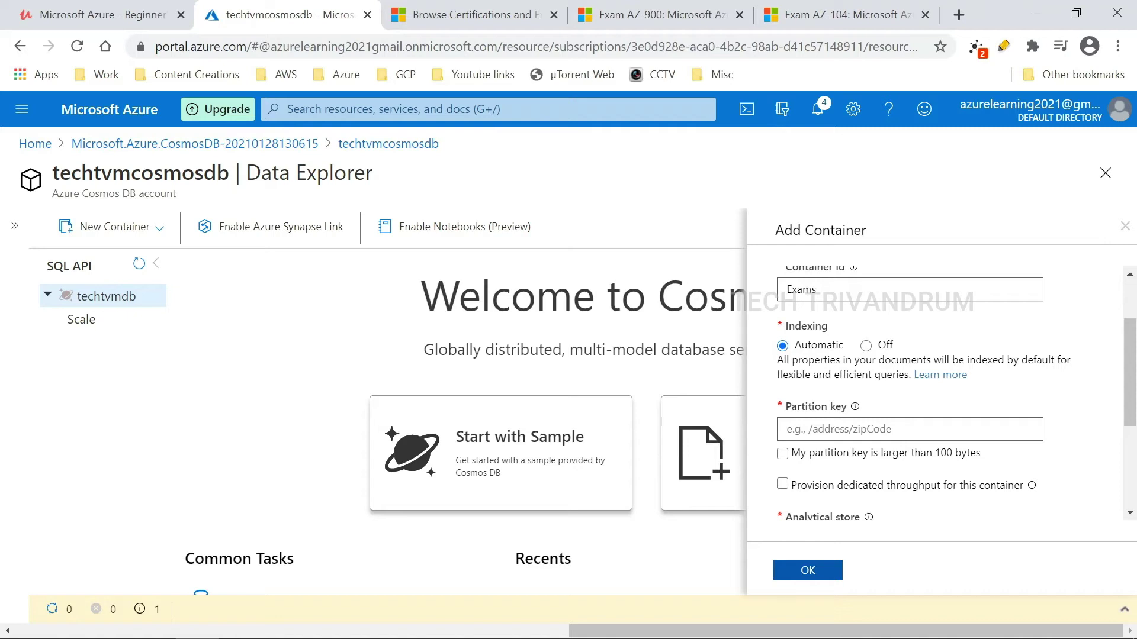
click(909, 429)
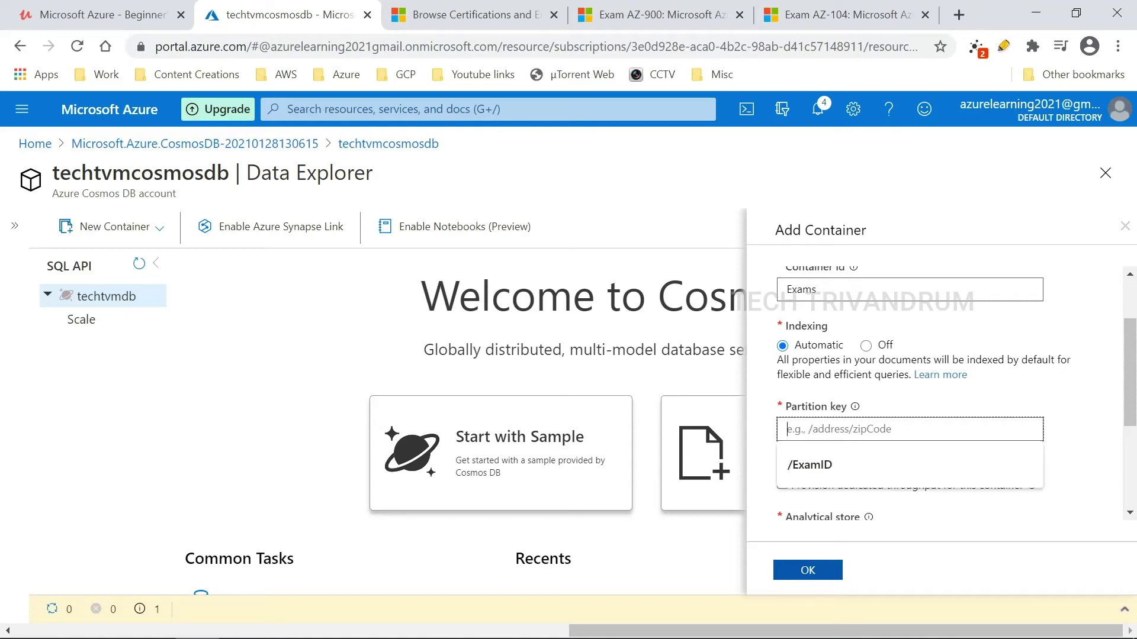
click(812, 464)
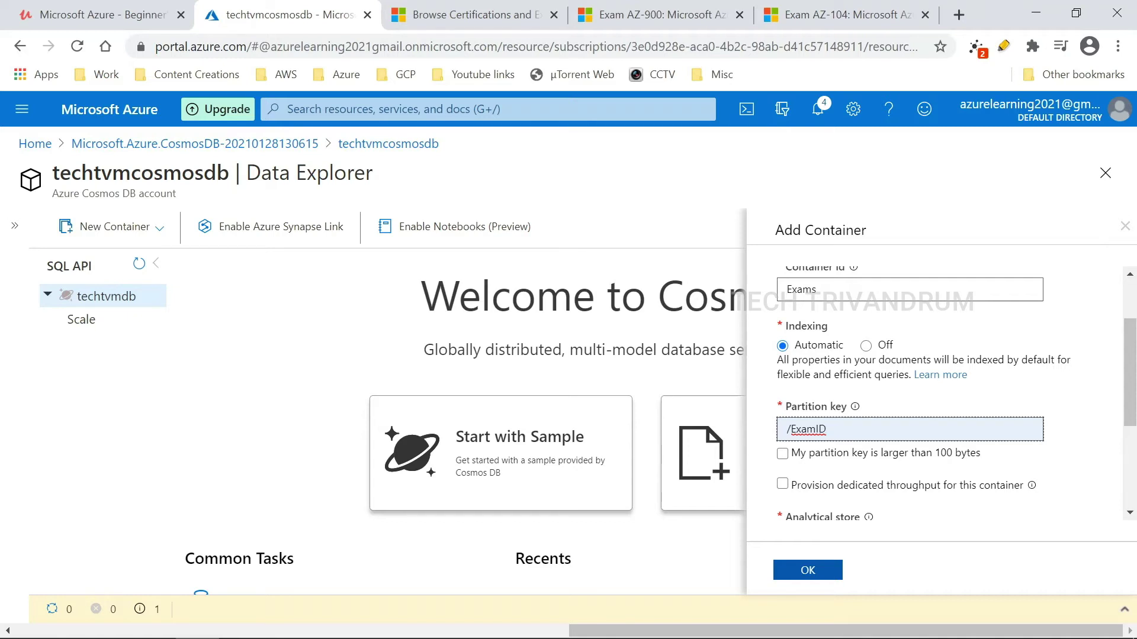
click(1093, 431)
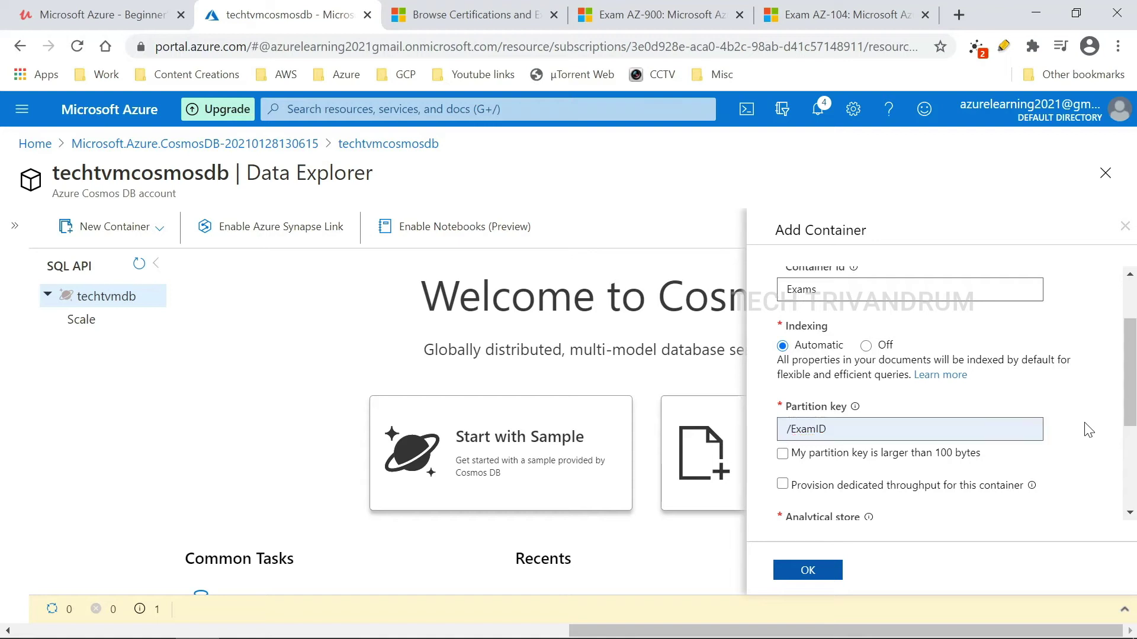
scroll(1086, 425, down, 3)
scroll(1085, 425, down, 3)
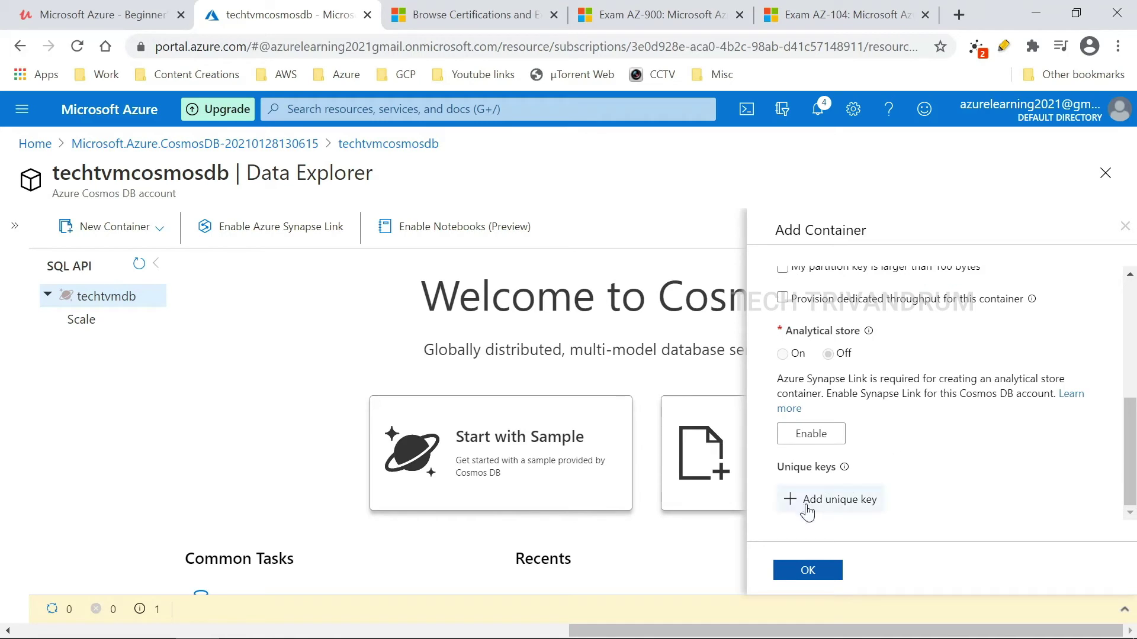
click(806, 570)
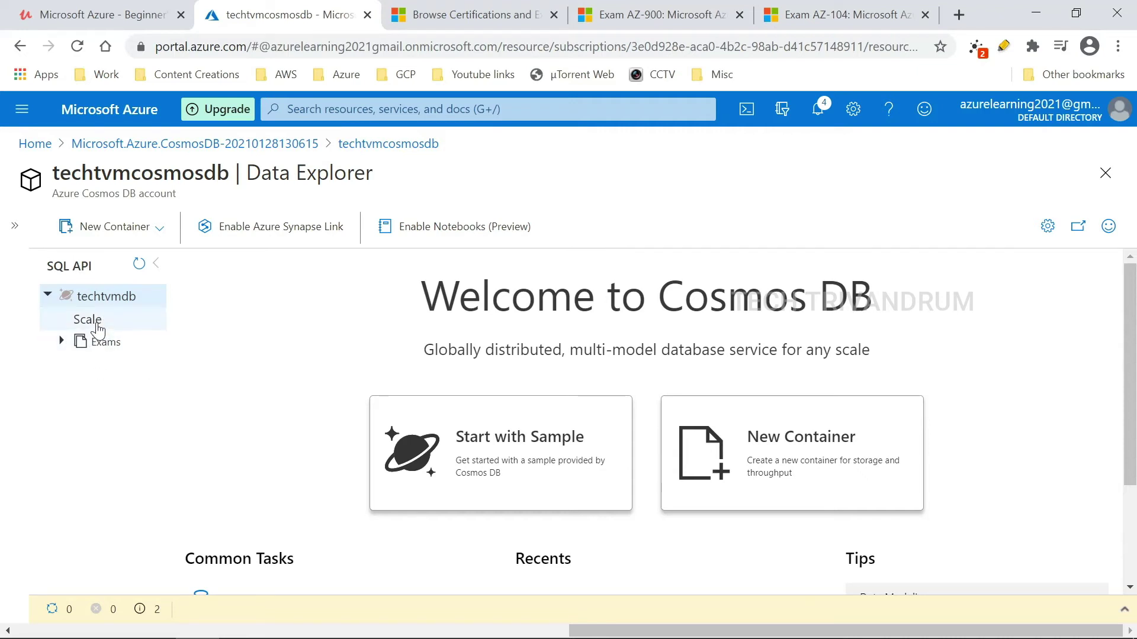
Expand the Exams container, open its items, and start a new item.
click(63, 342)
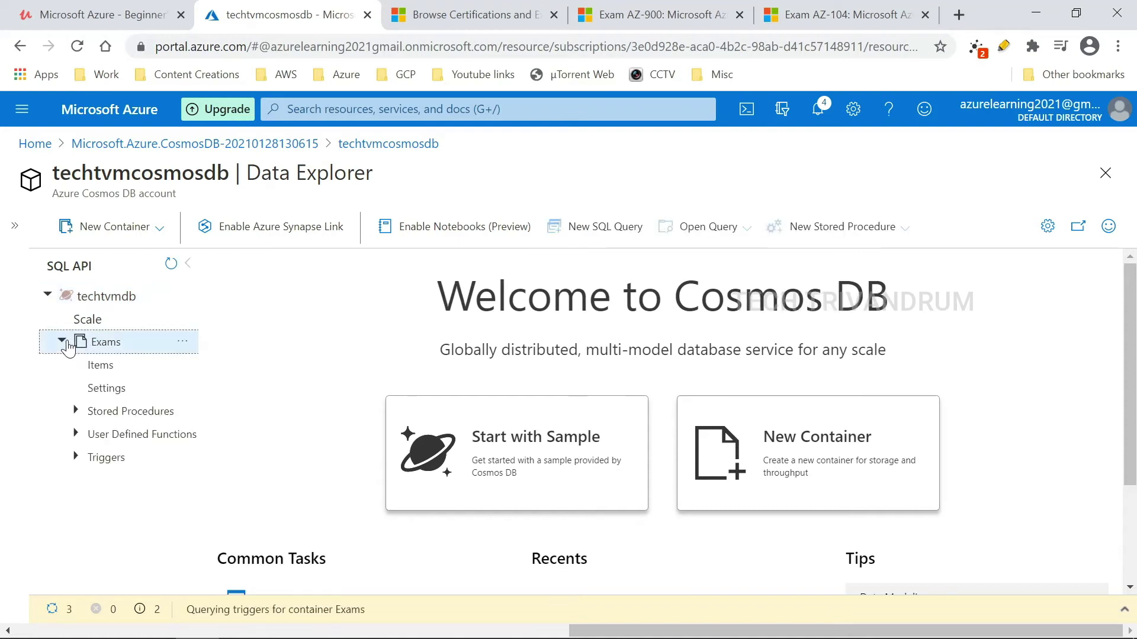
click(102, 368)
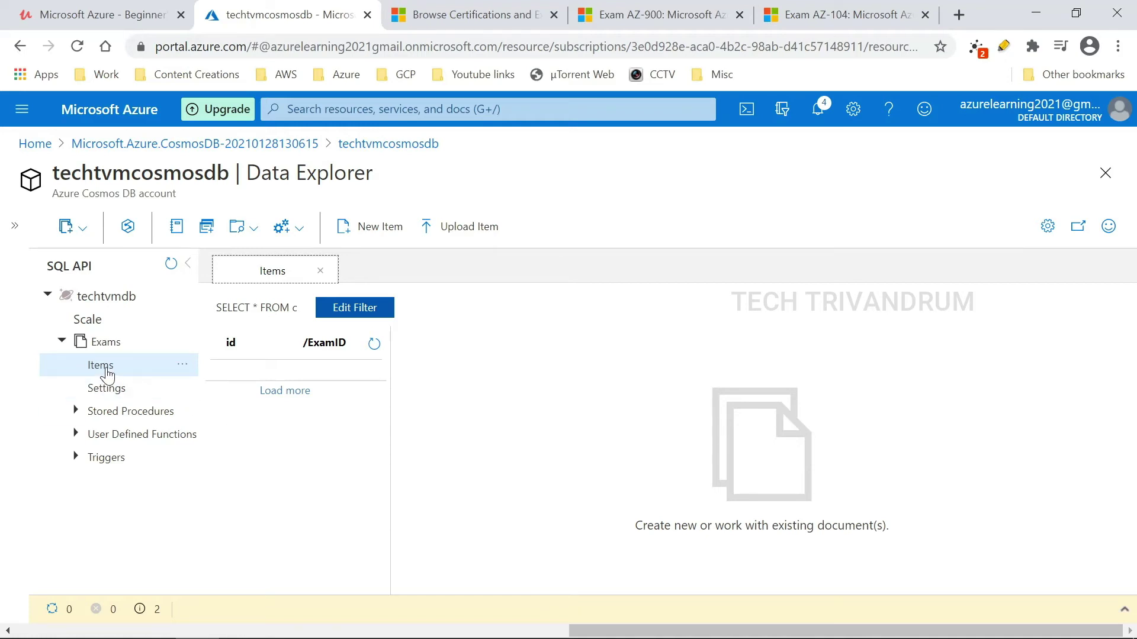
click(384, 239)
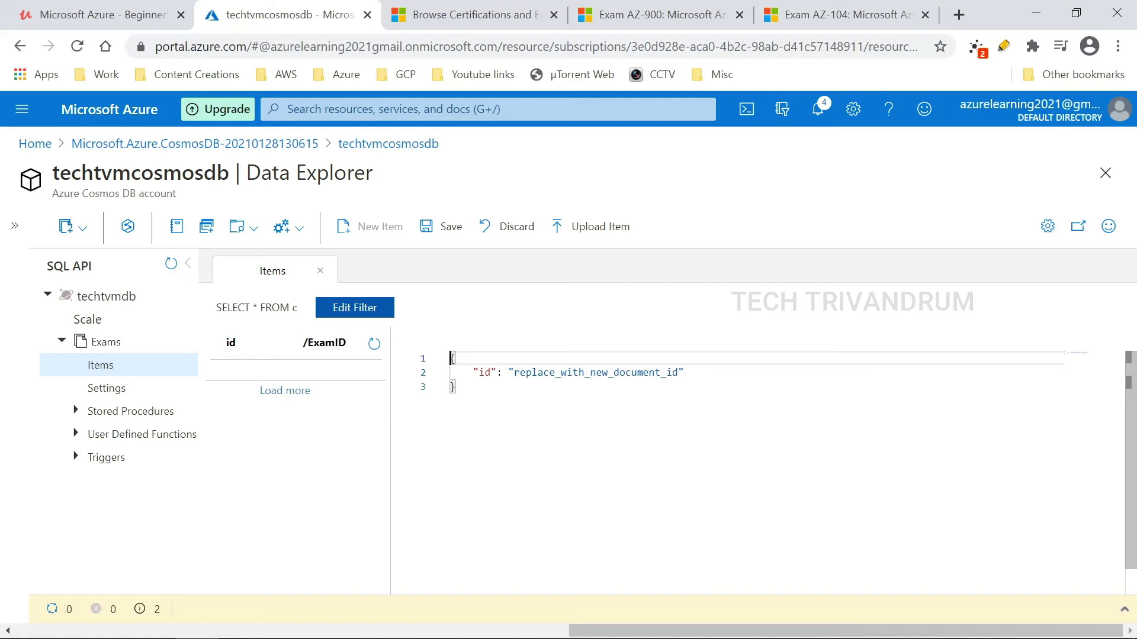
Replace the new item's template id property with ExamID and give it the value AZ-900.
double_click(484, 372)
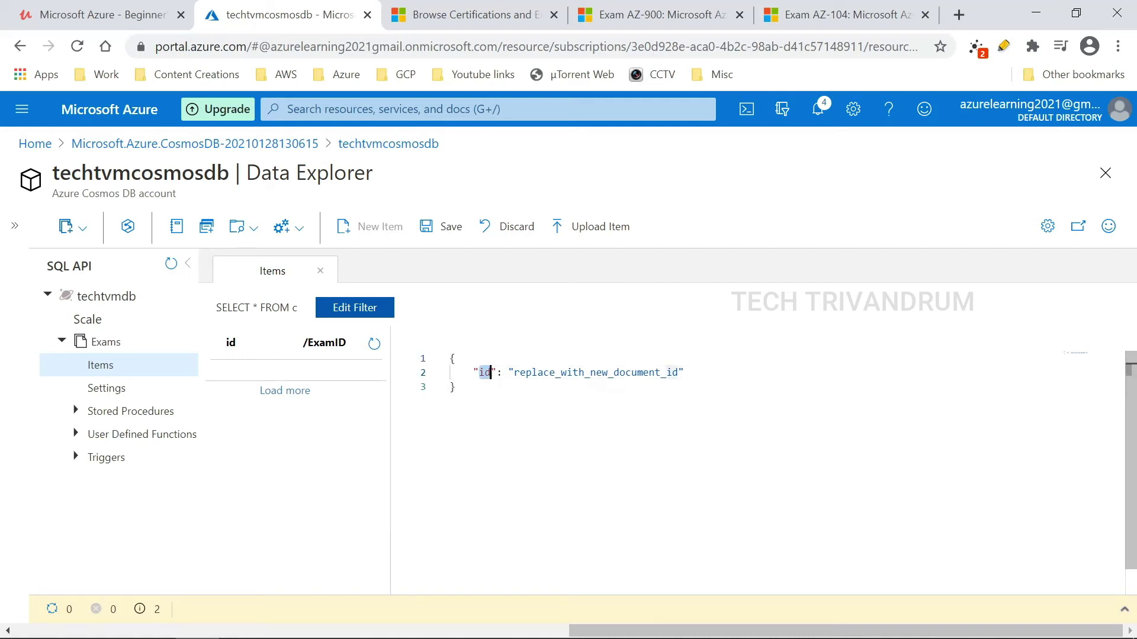
text(Exam)
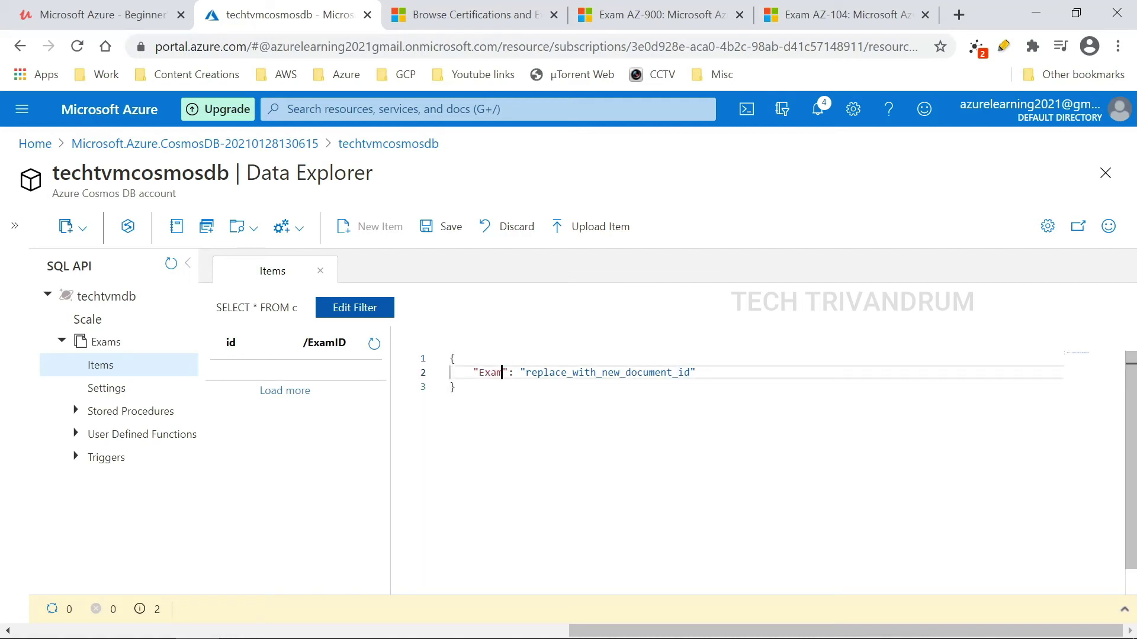
text(ID)
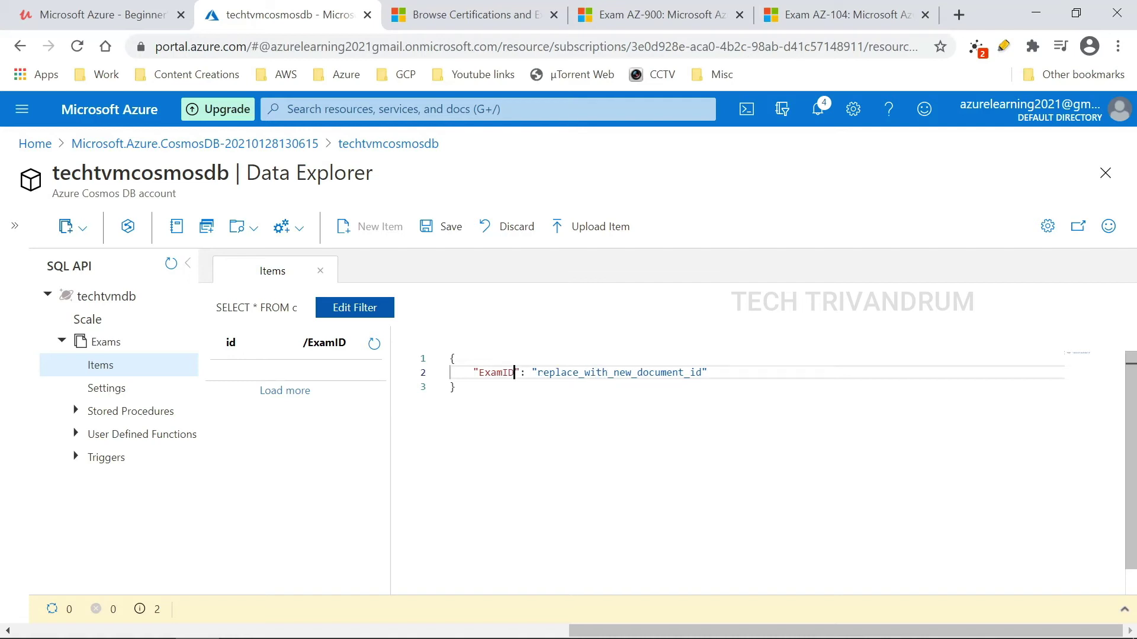
drag(539, 372, 701, 371)
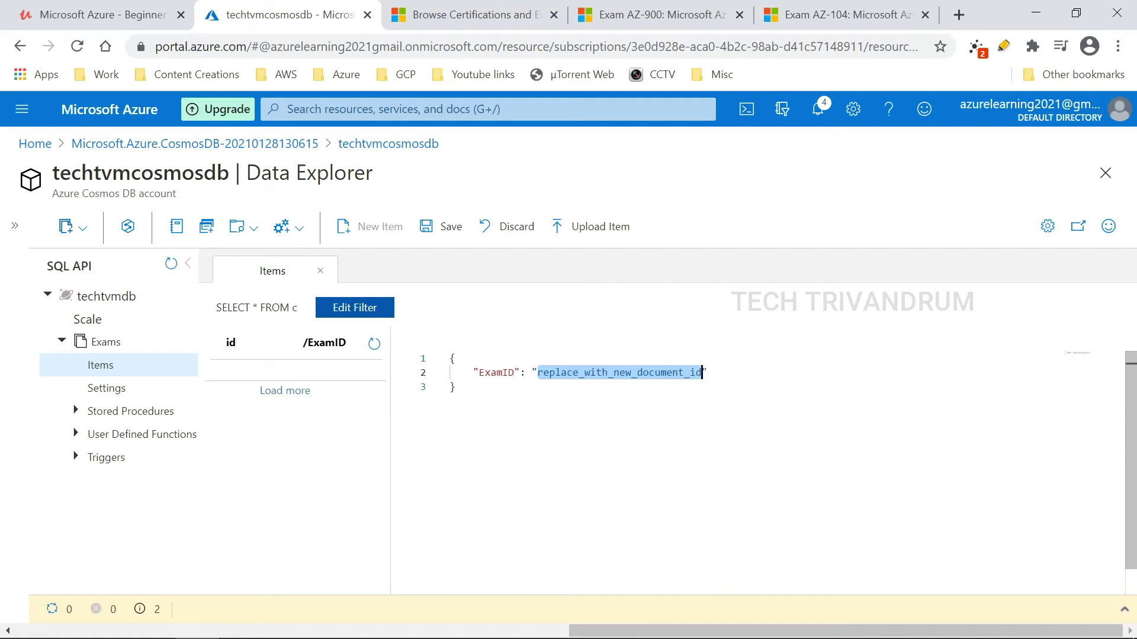
text(AZ-900")
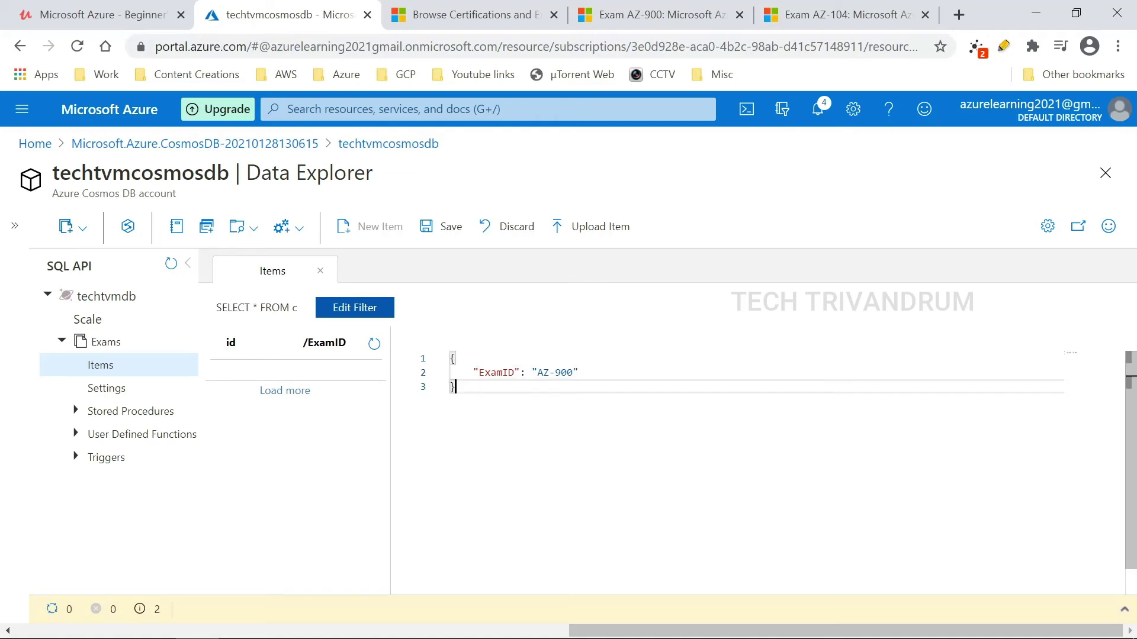
Add a second property "Exam Name" with the value "Azure Fundamental" to the item and save it.
text(,)
key(Return)
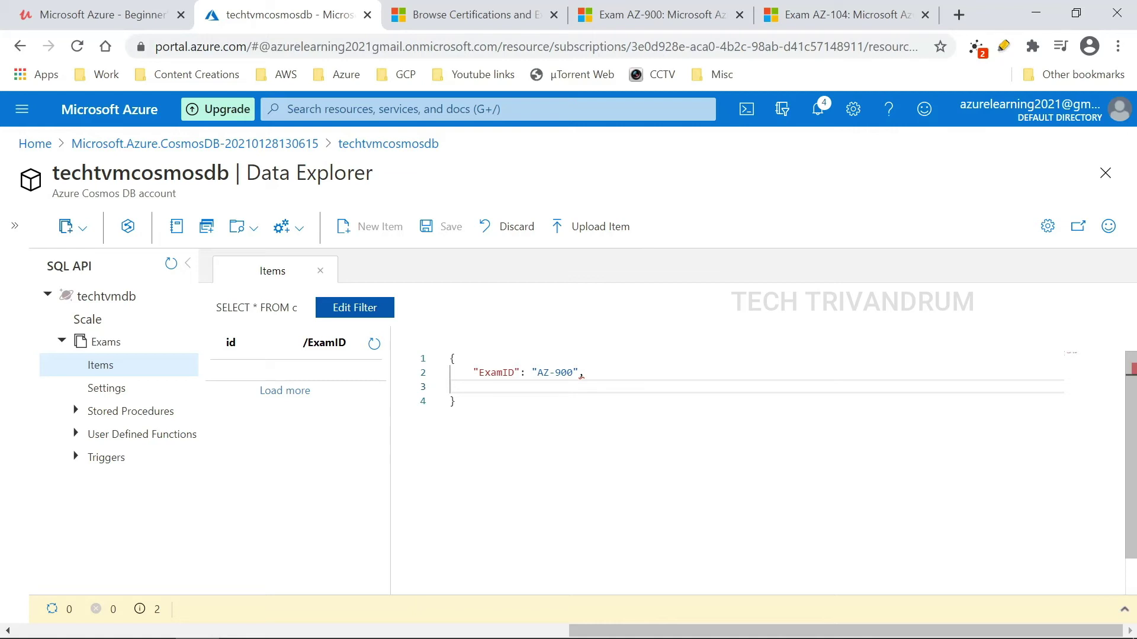
text("Exam Name")
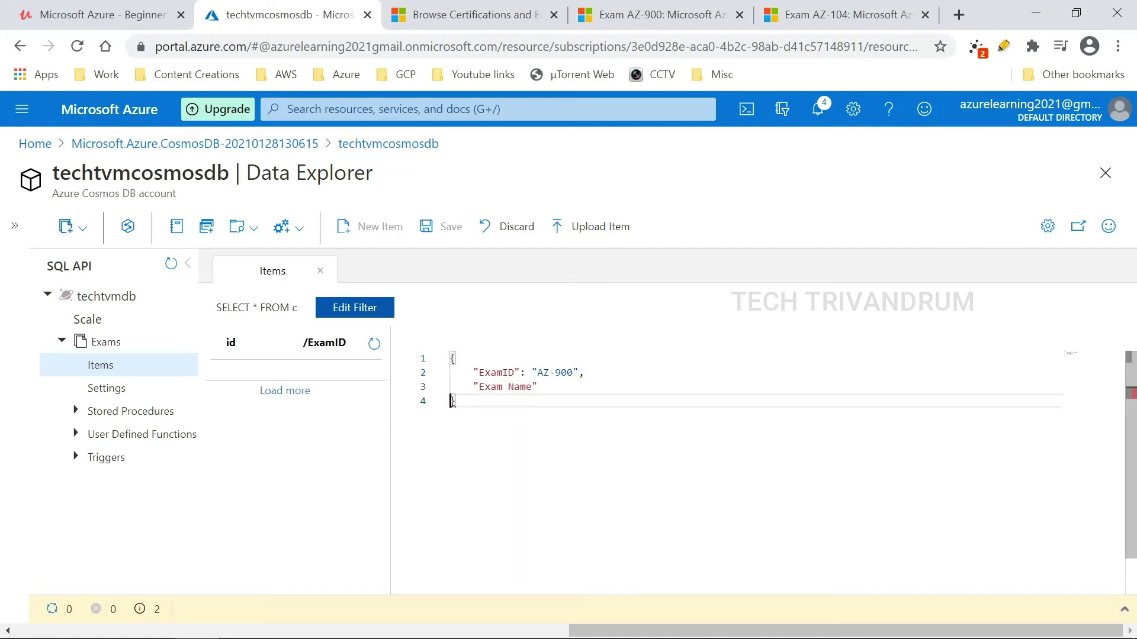
text( : )
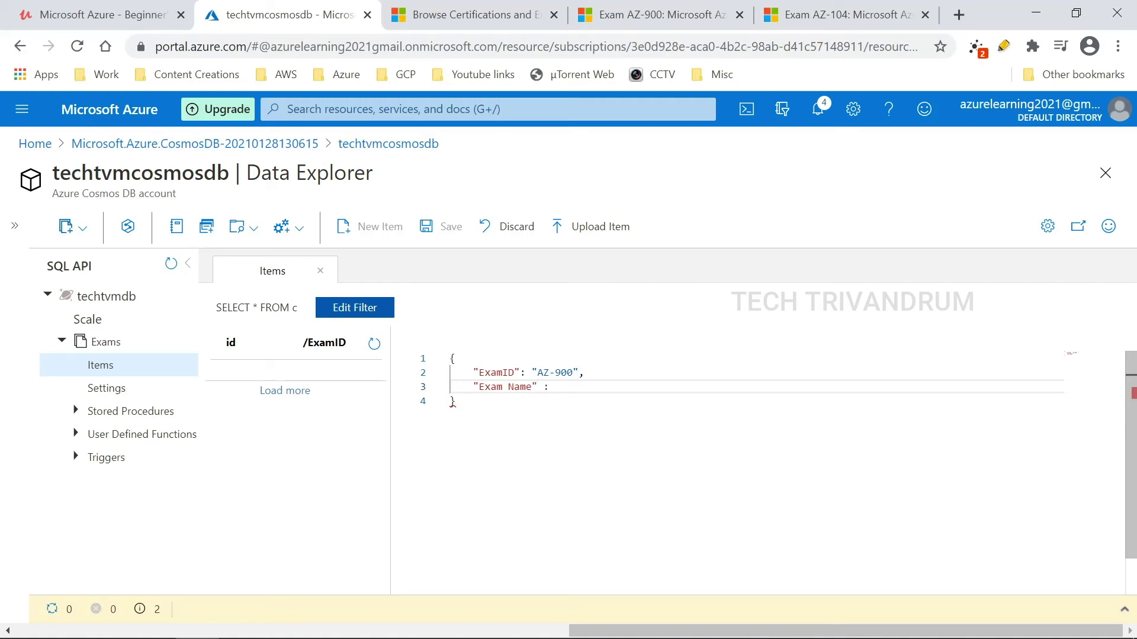
text(")
text(Azure Fundamental)
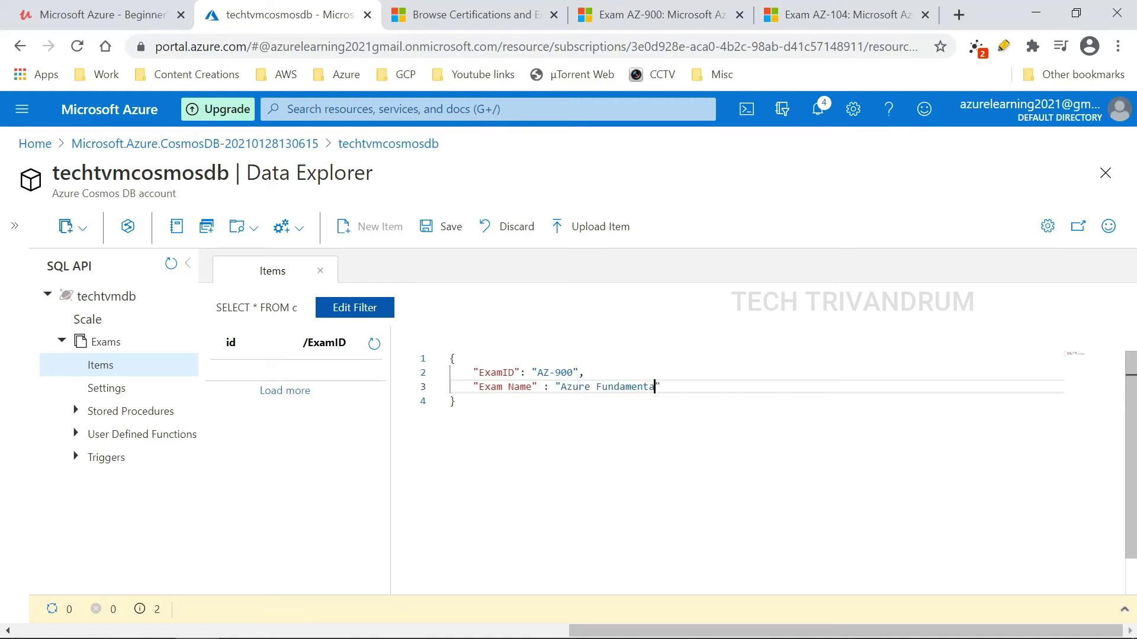
key(Right)
click(456, 241)
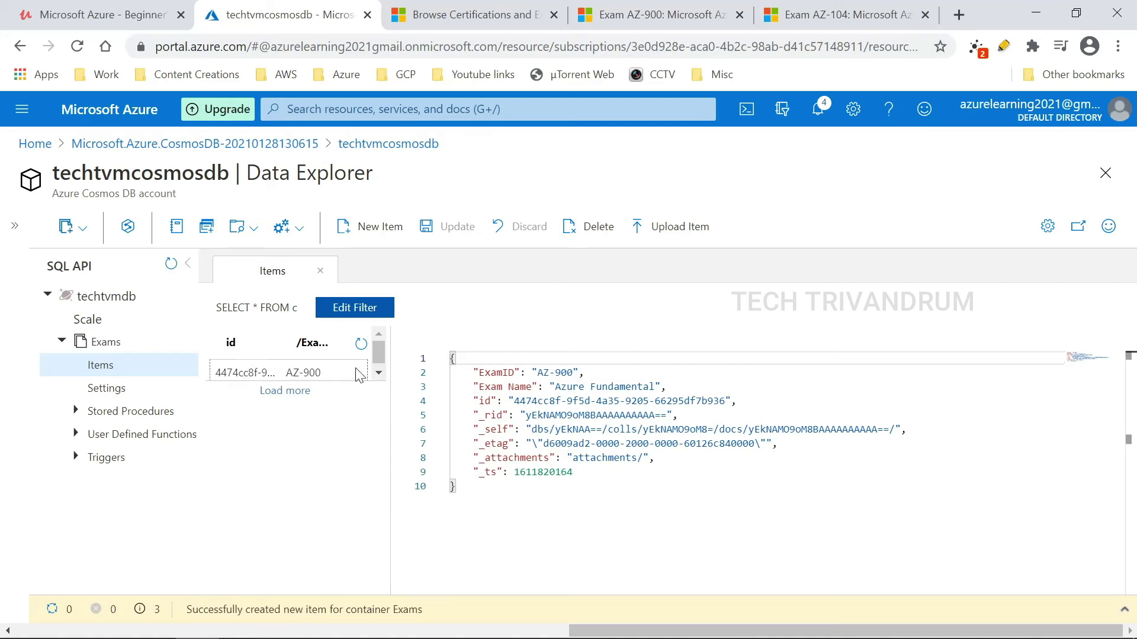
Review the saved AZ-900 item, checking its partition key value and its ExamID and Exam Name properties.
click(107, 372)
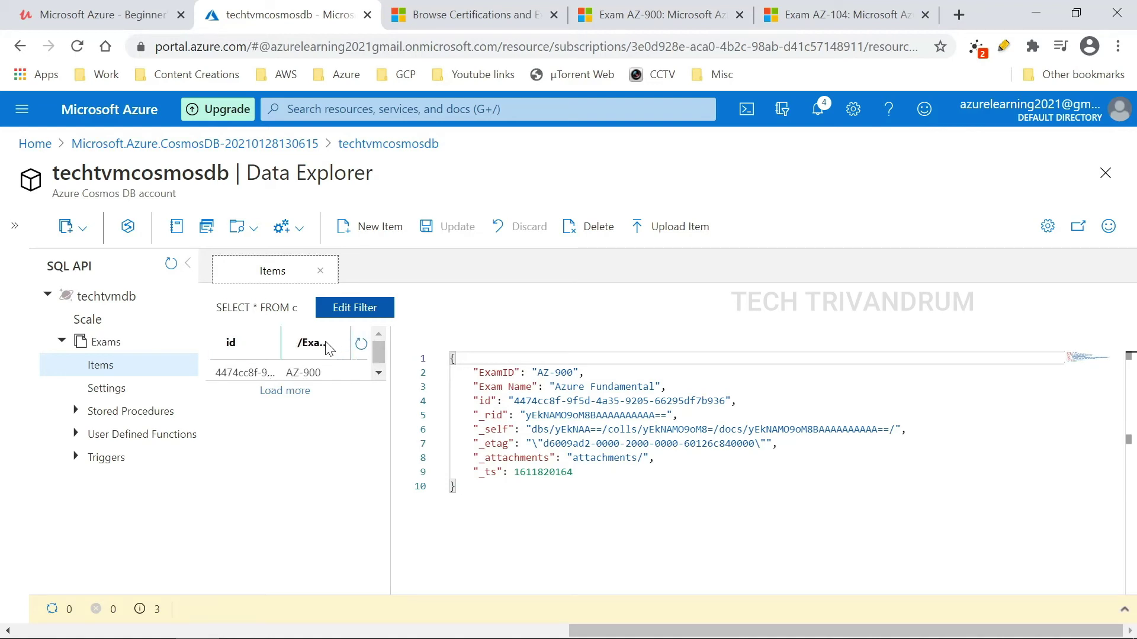
click(314, 371)
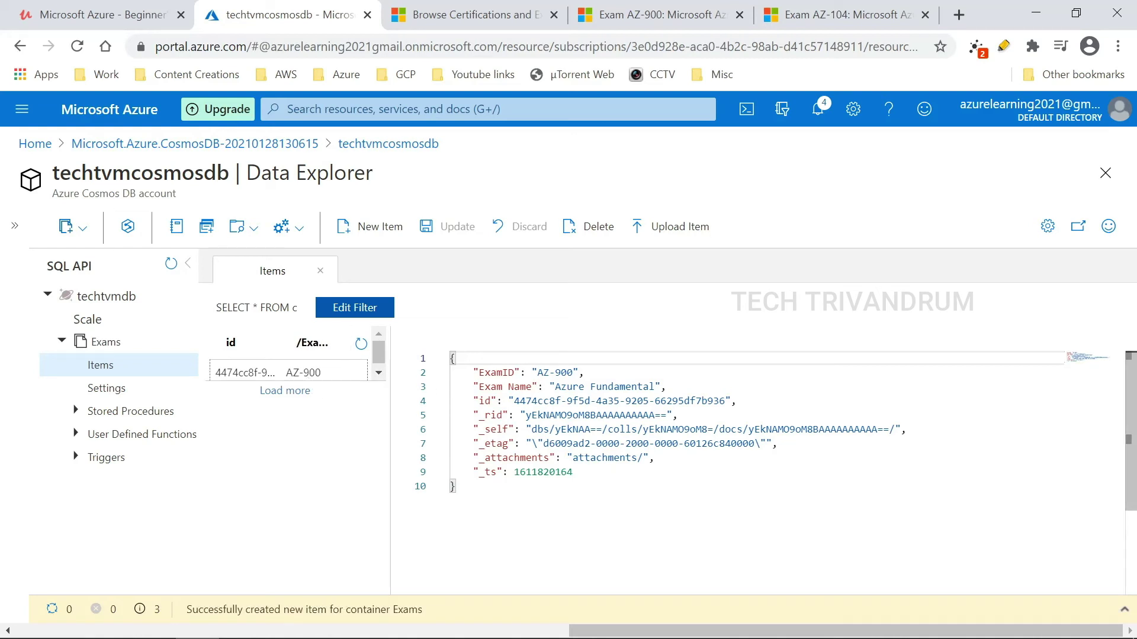
drag(451, 372, 666, 387)
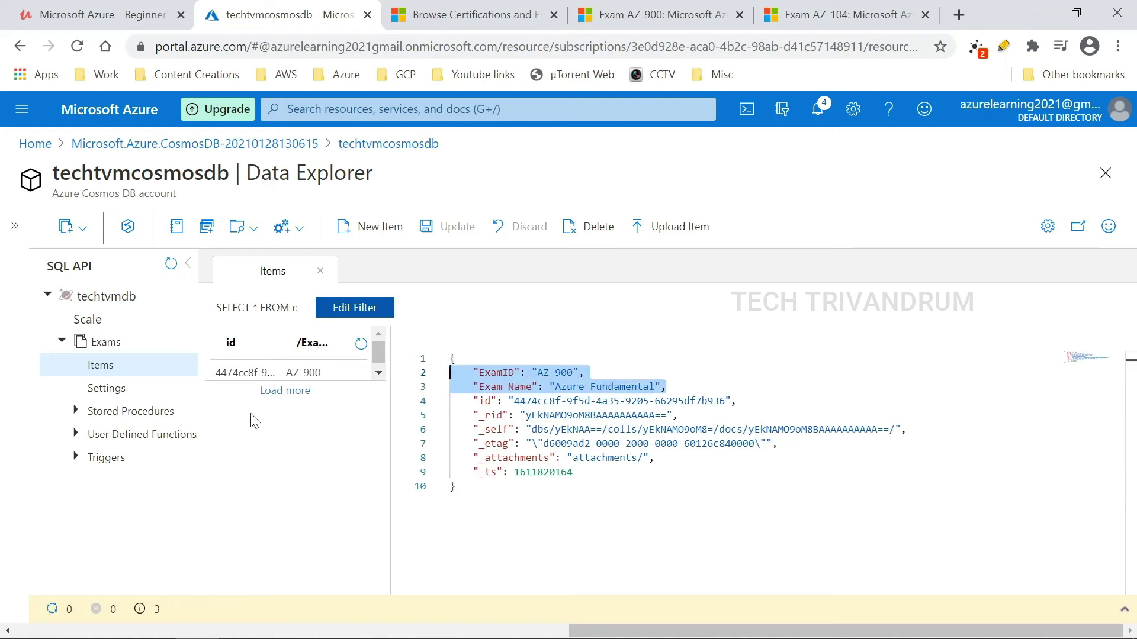
click(271, 464)
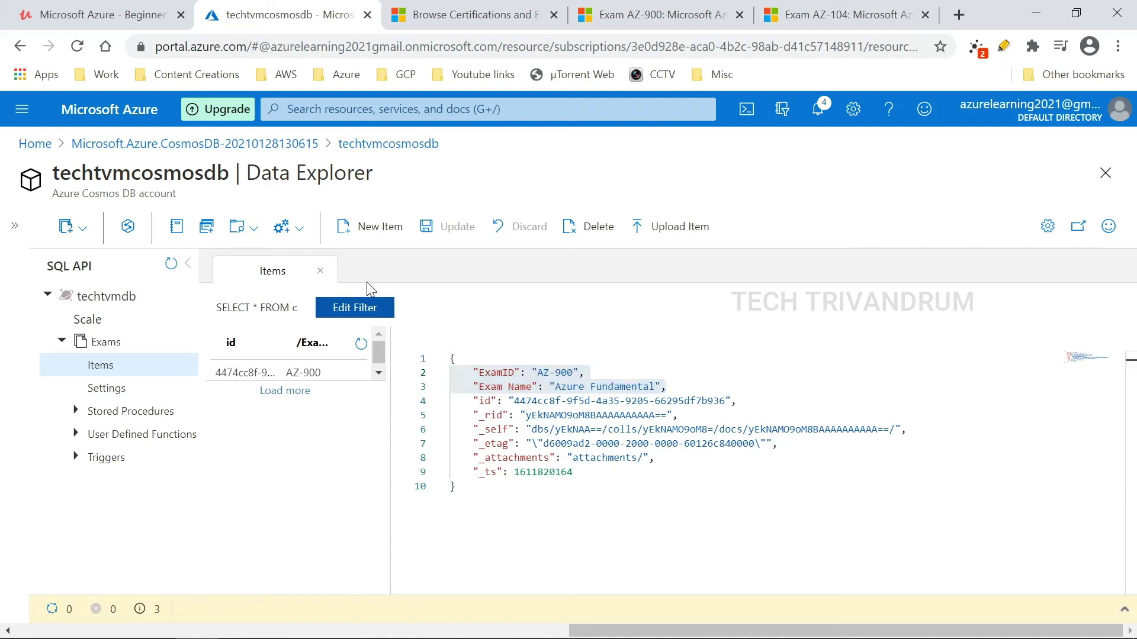
Start a new item in the Exams container and replace its template id property with "Exam ID" set to AZ-104.
click(378, 227)
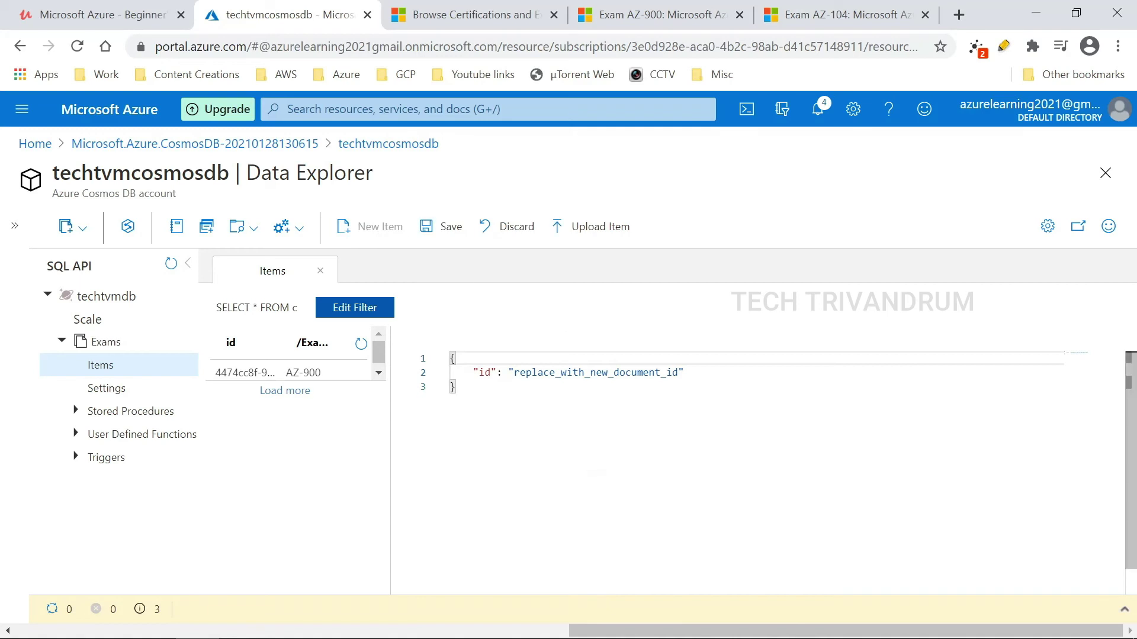
double_click(485, 372)
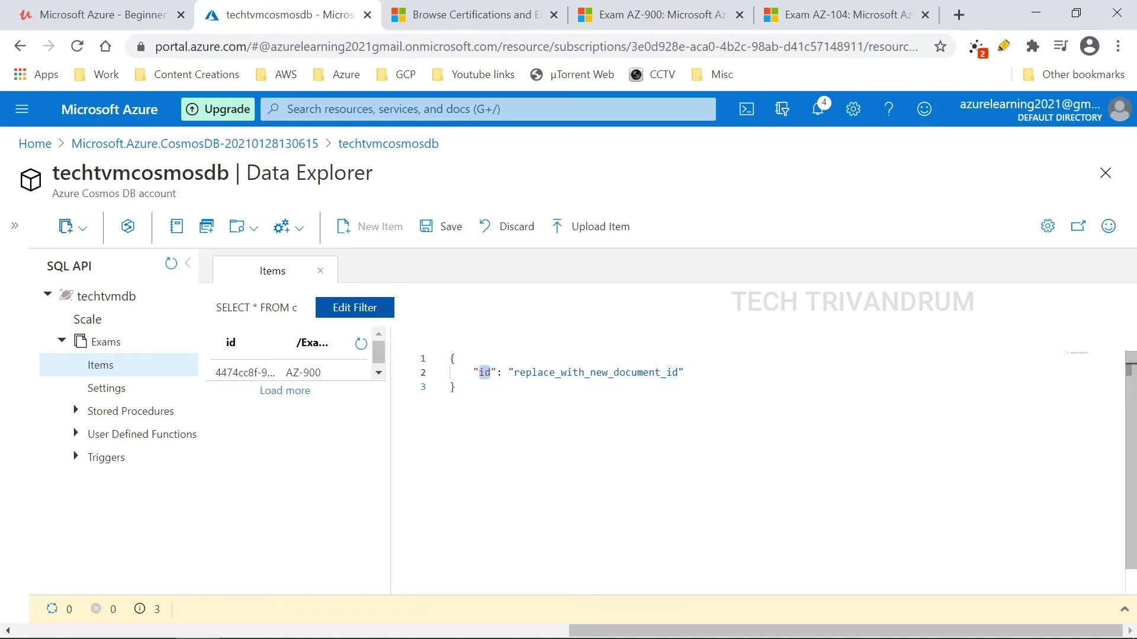
text(Exam ID)
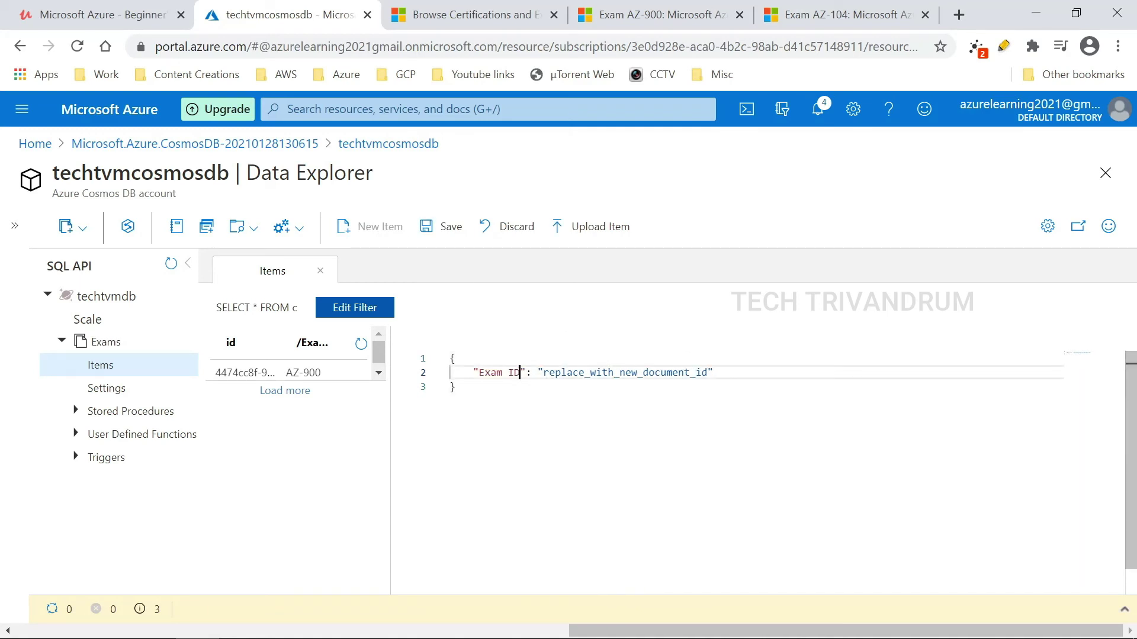
drag(543, 372, 707, 372)
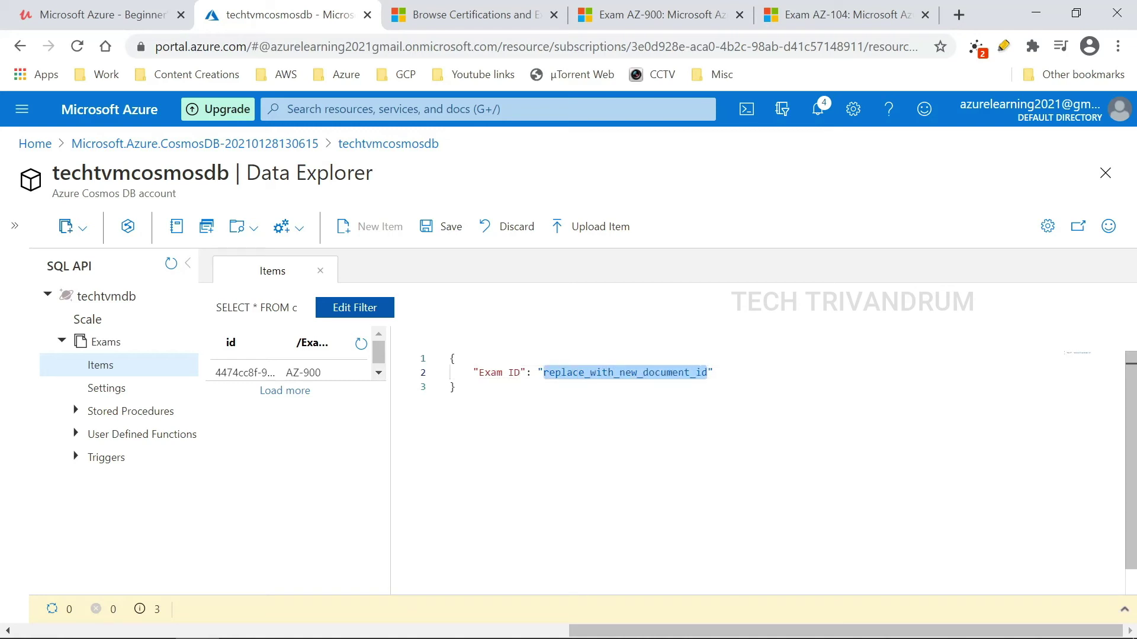
text(AZ-104)
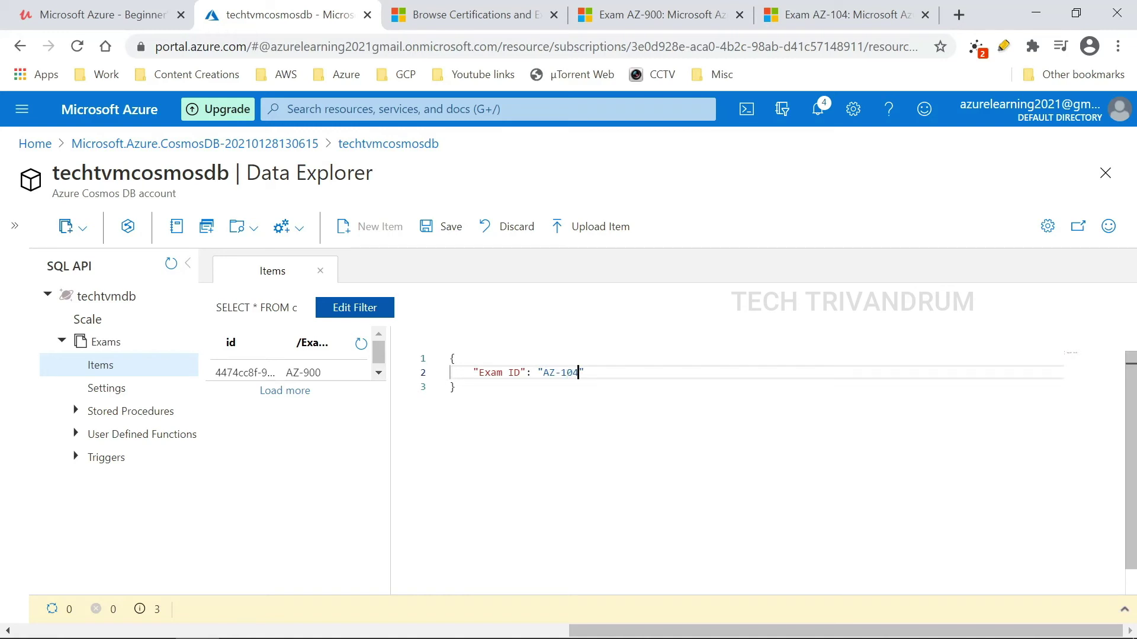
Add a second property "Exam Name" with the value "Azure Administrator" to the AZ-104 item.
key(End)
key(Return)
text(")
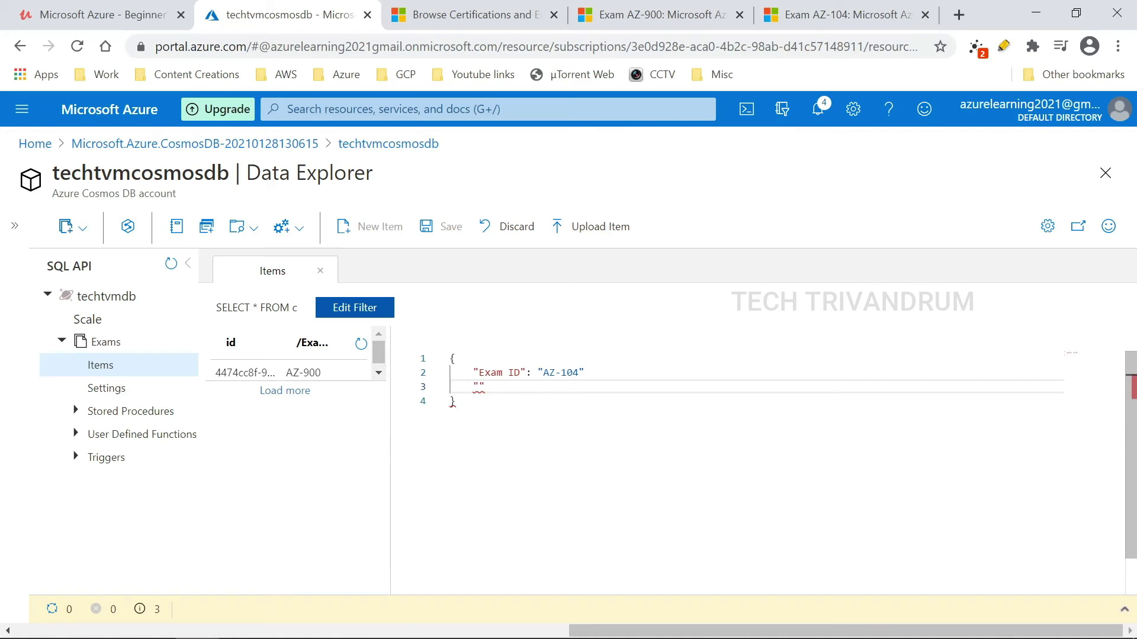
text(Exa)
text(m Name)
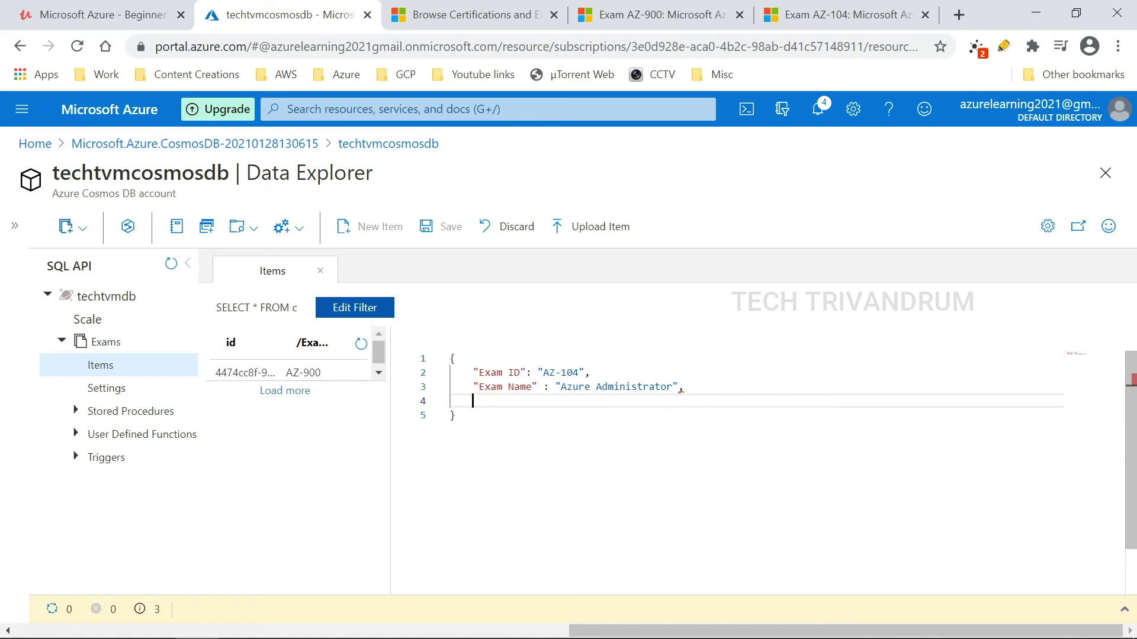
Add a "Details" property reading "Responsibilities for an Azure Administrator include implementing, managing, and monitoring identity, governance, storage" and save the item.
text("Details" : ")
text(Responsibilities for an Azure Administrator include implementing, managing, and monitoring identity, governance, storage, compute, and virtual networks in a cloud environment, plus provision, size, monitor, and adjust resources, when needed.)
drag(888, 590, 425, 579)
drag(548, 590, 508, 607)
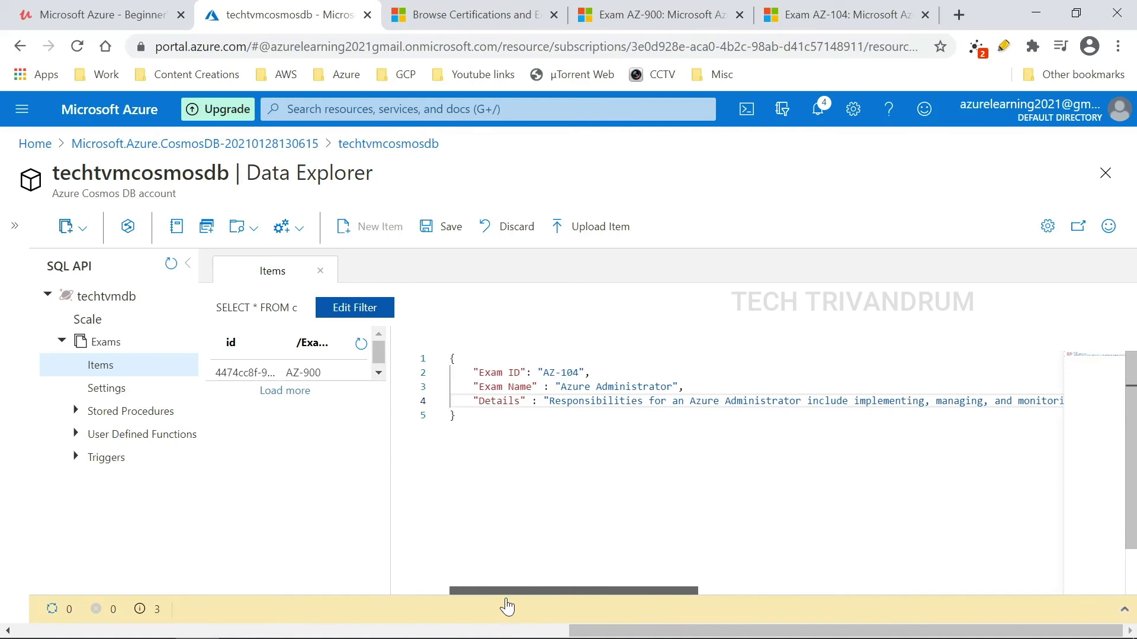
click(485, 416)
click(453, 232)
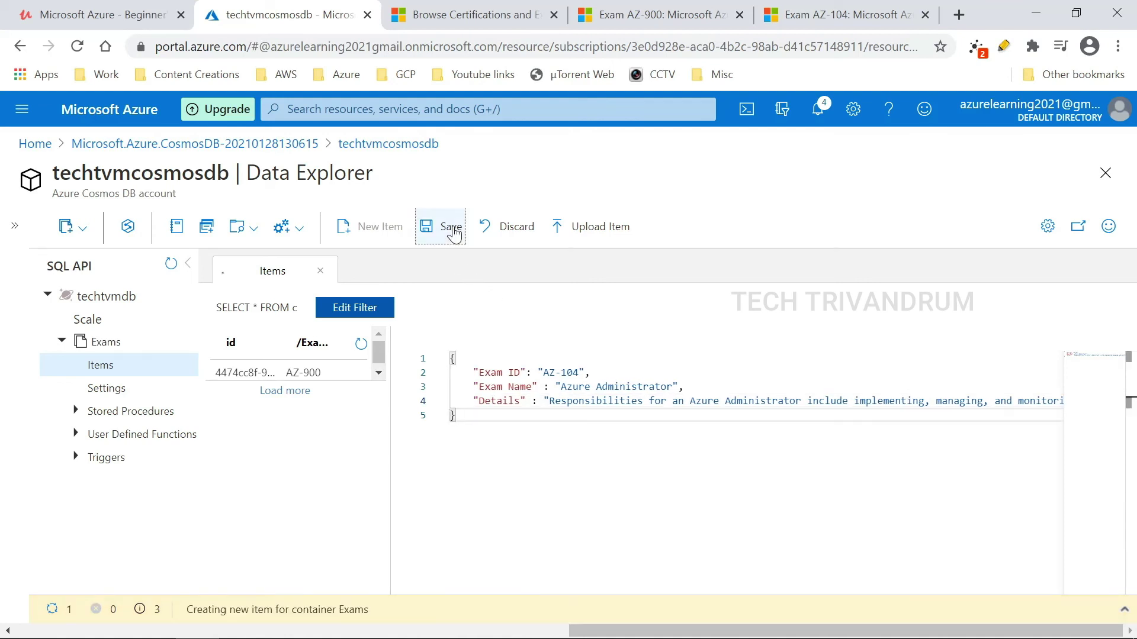
Compare the contents and partition key values of the AZ-900 and AZ-104 items in the Exams container.
click(320, 348)
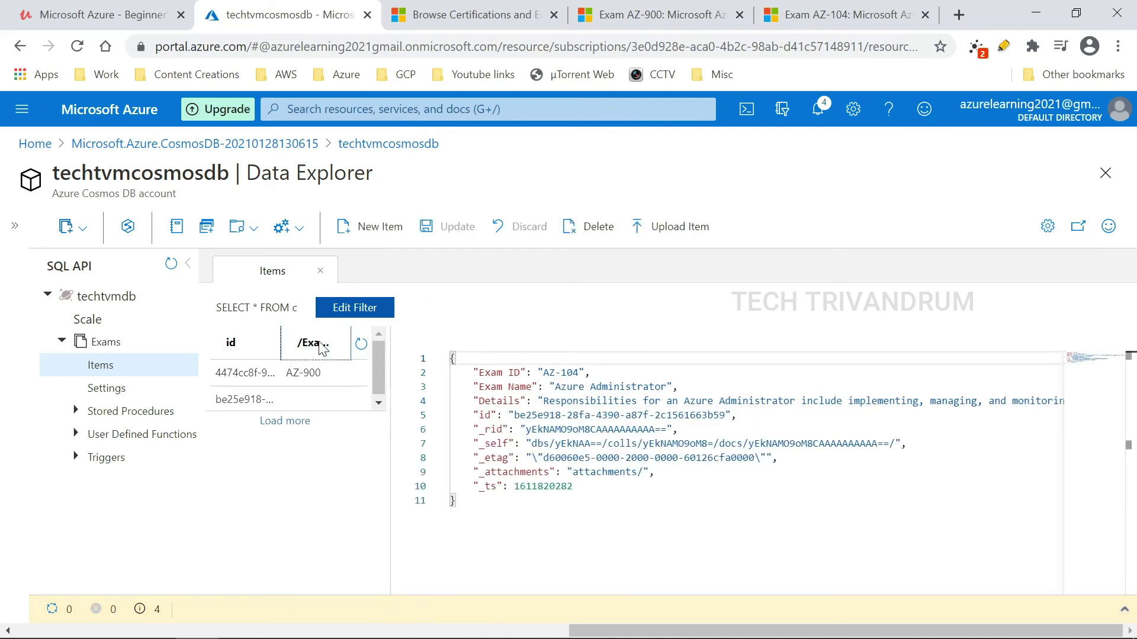
click(240, 374)
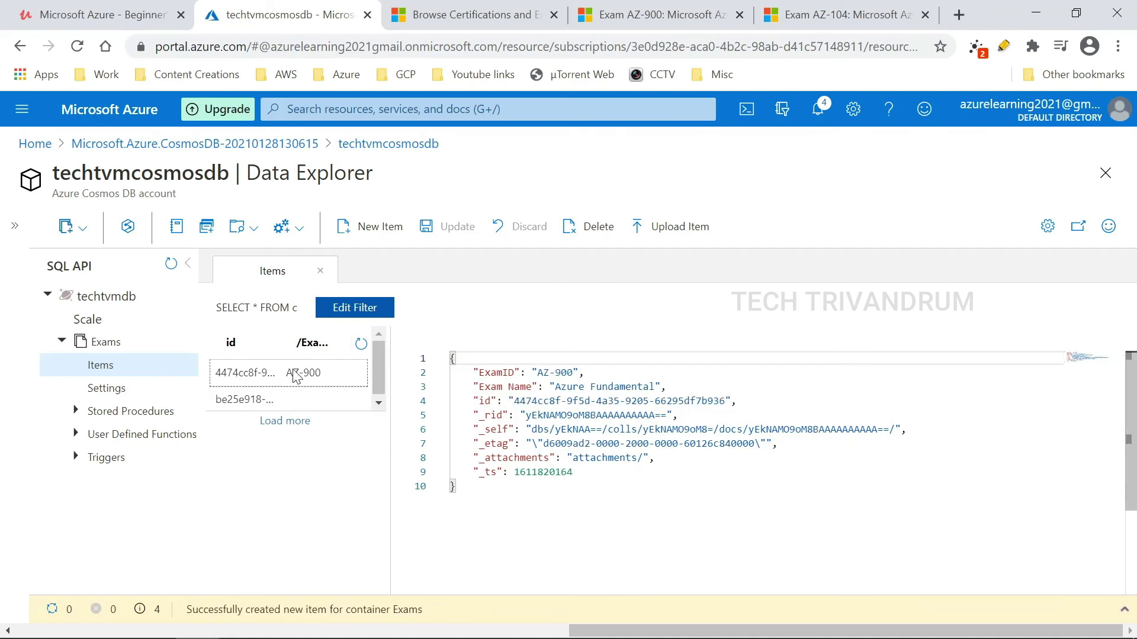
click(321, 346)
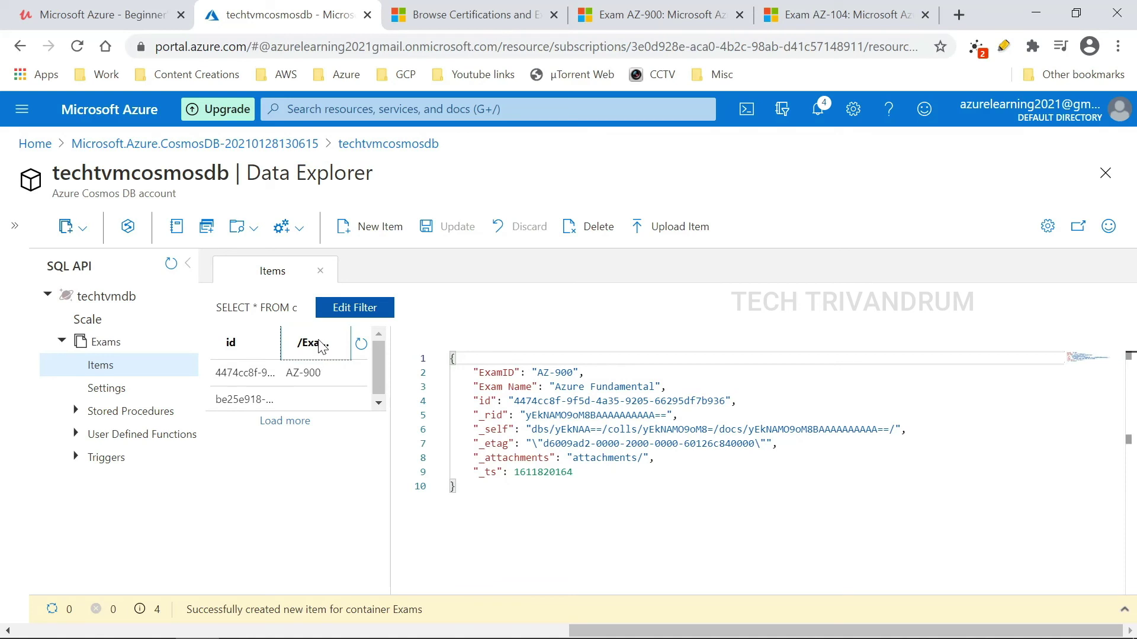
click(319, 348)
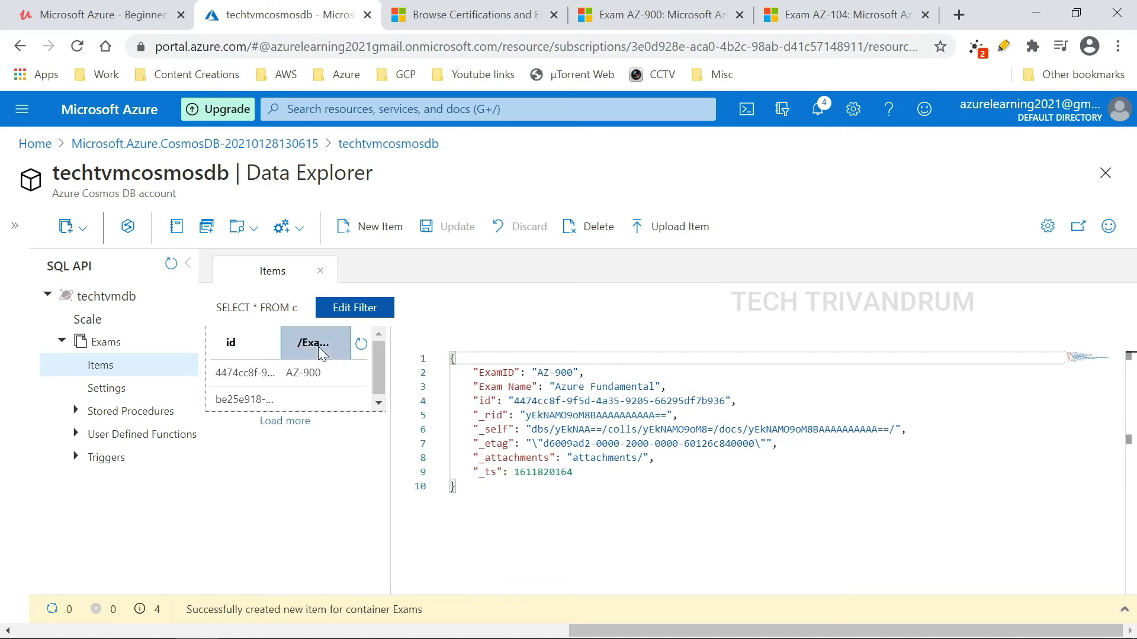
click(241, 402)
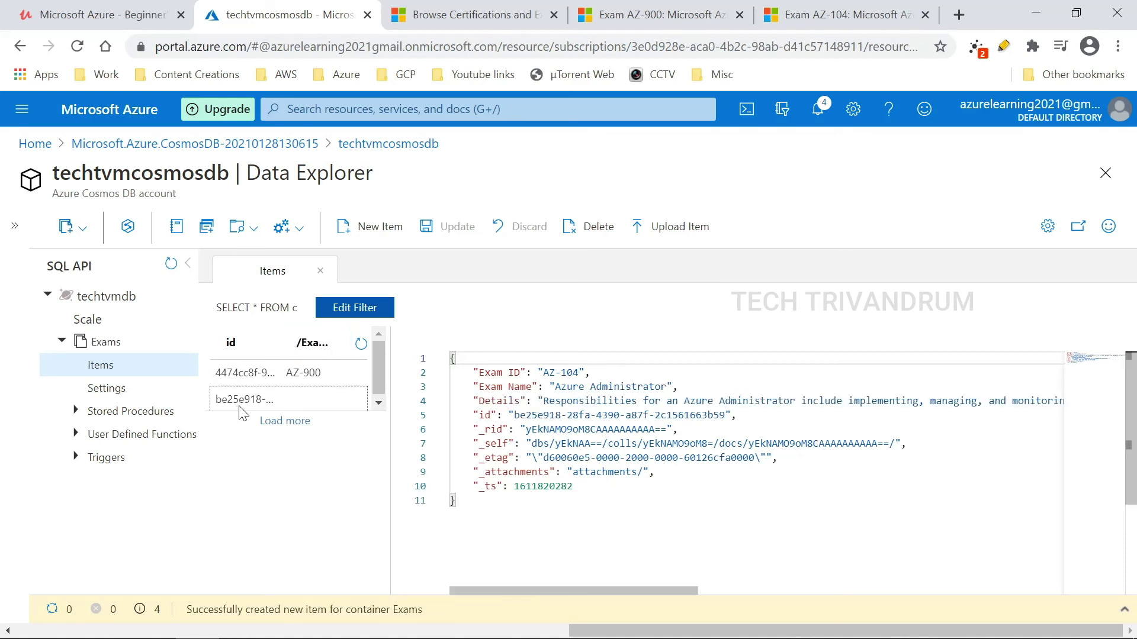
click(277, 377)
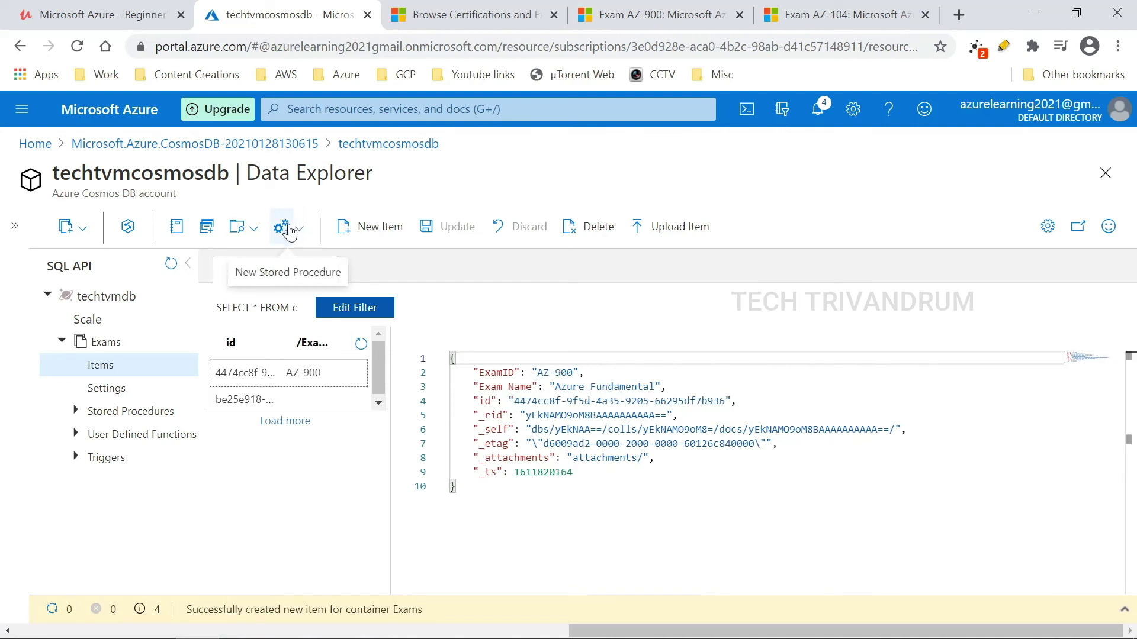
Open a new SQL query on the Exams container, execute SELECT * FROM c, and review the returned exam items.
click(236, 237)
click(236, 240)
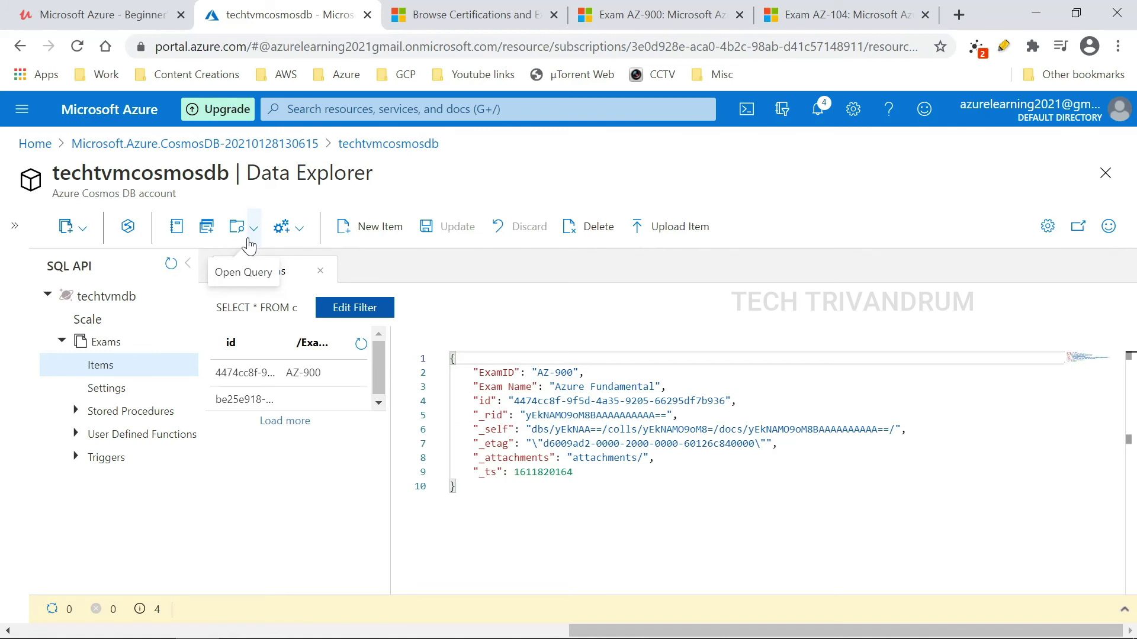
click(206, 231)
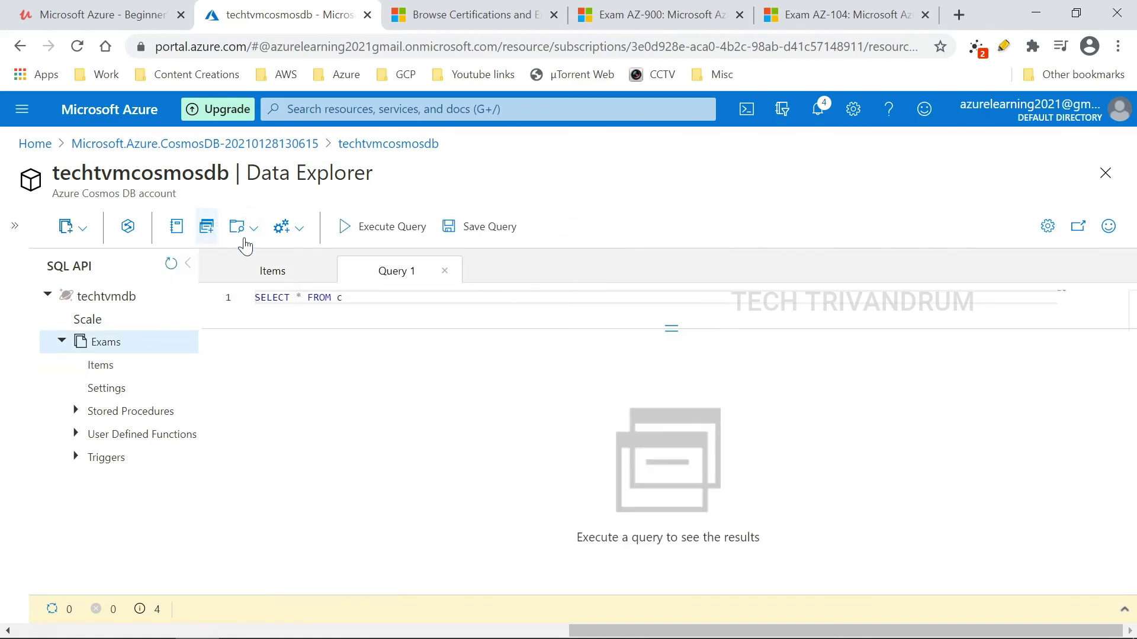
click(379, 230)
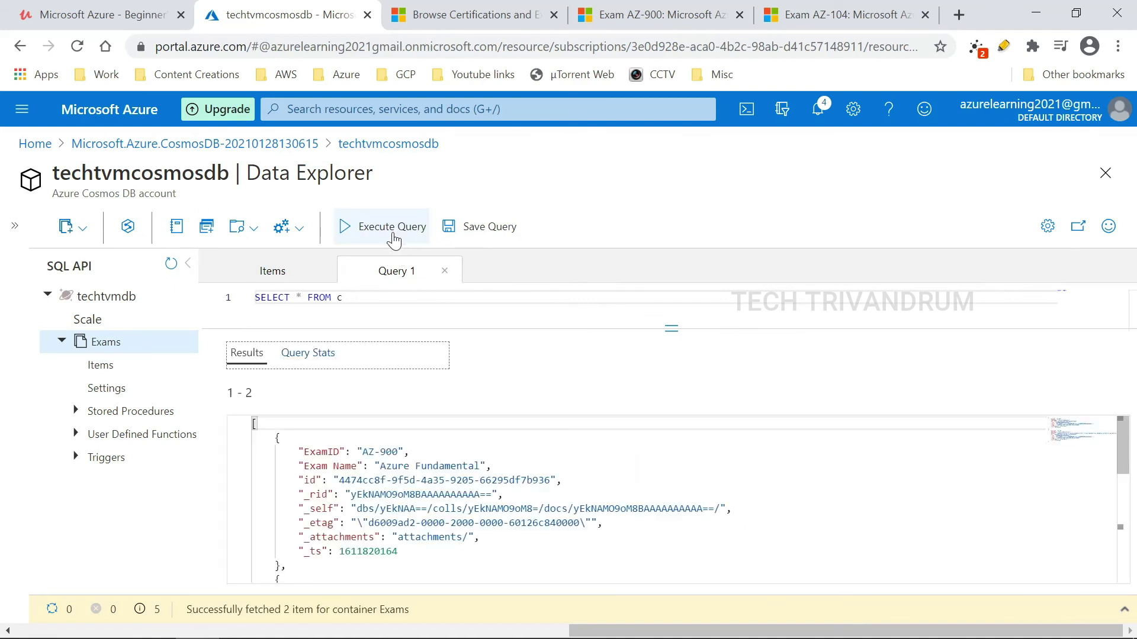
scroll(497, 426, down, 5)
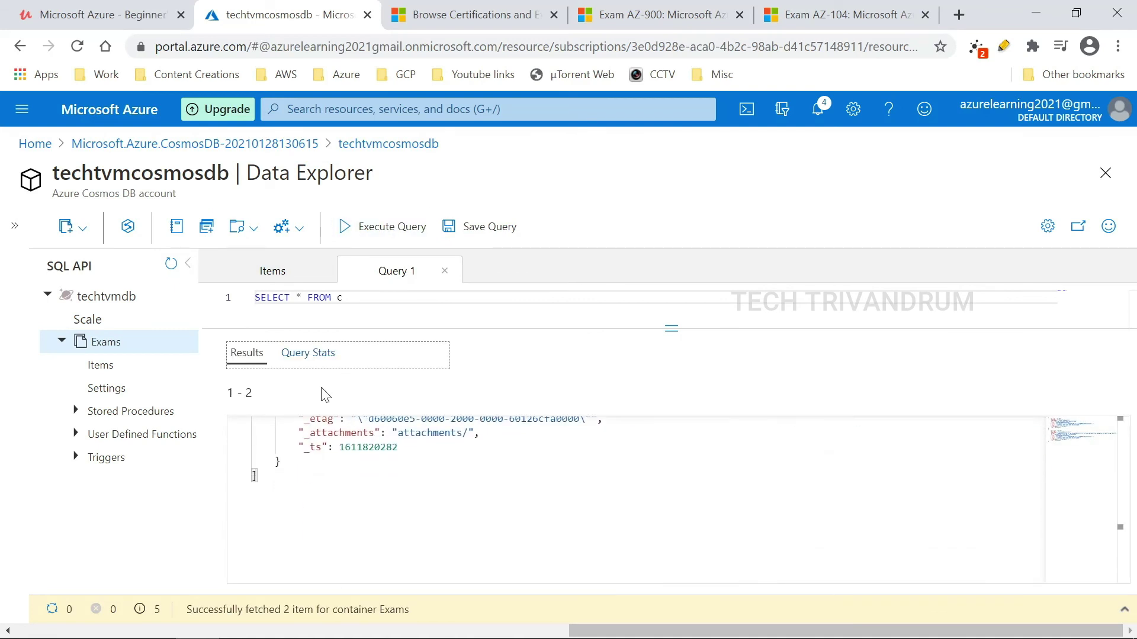
scroll(462, 438, up, 5)
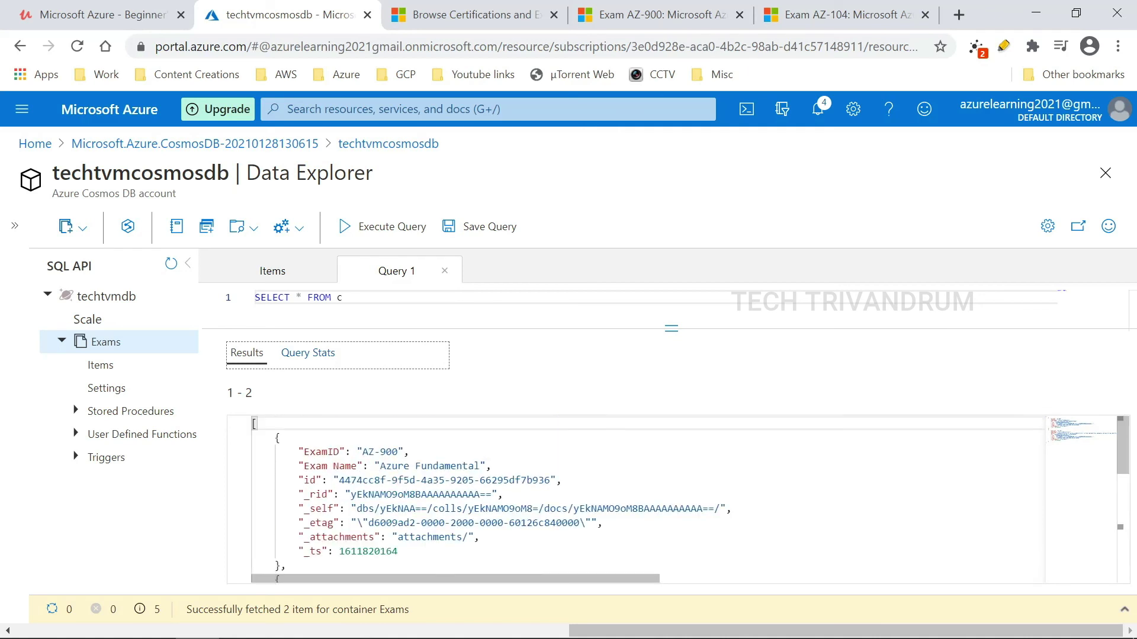
scroll(497, 497, down, 5)
scroll(498, 497, up, 5)
scroll(533, 498, down, 5)
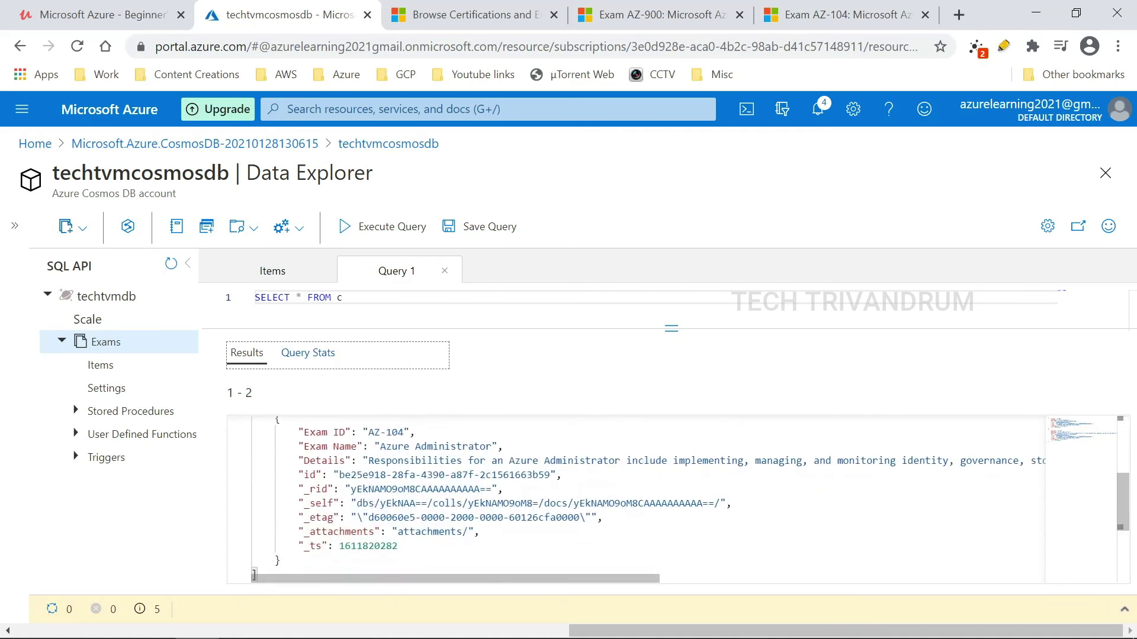
scroll(533, 498, up, 5)
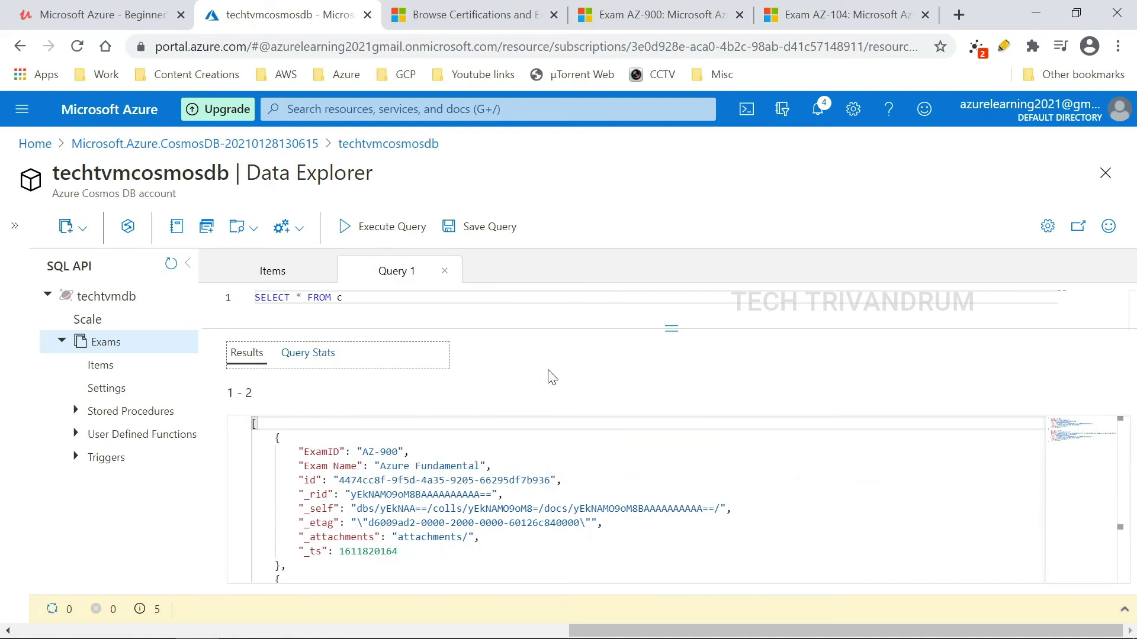